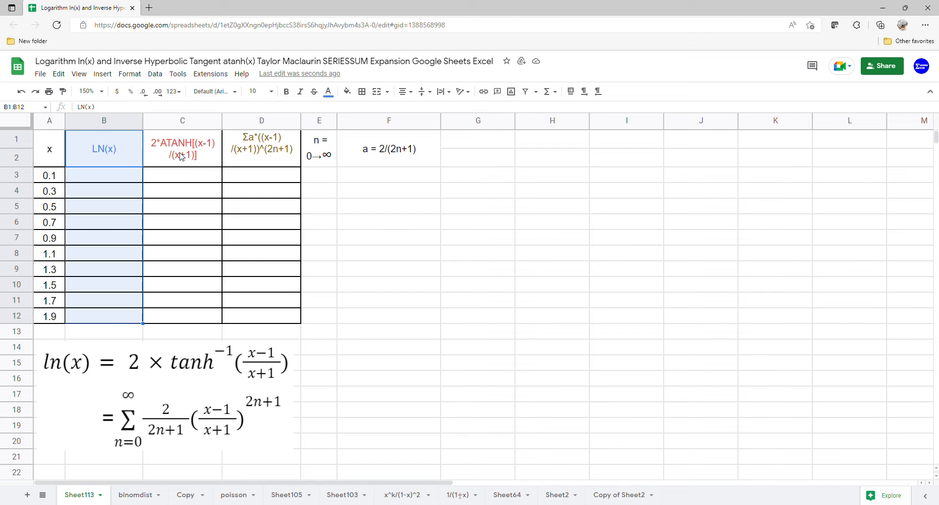
left_click(181, 155)
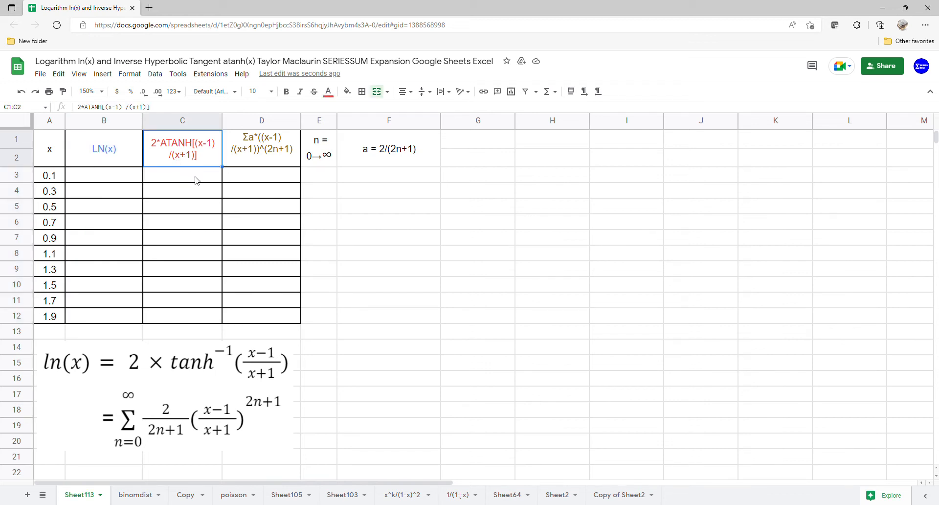
left_click(253, 179)
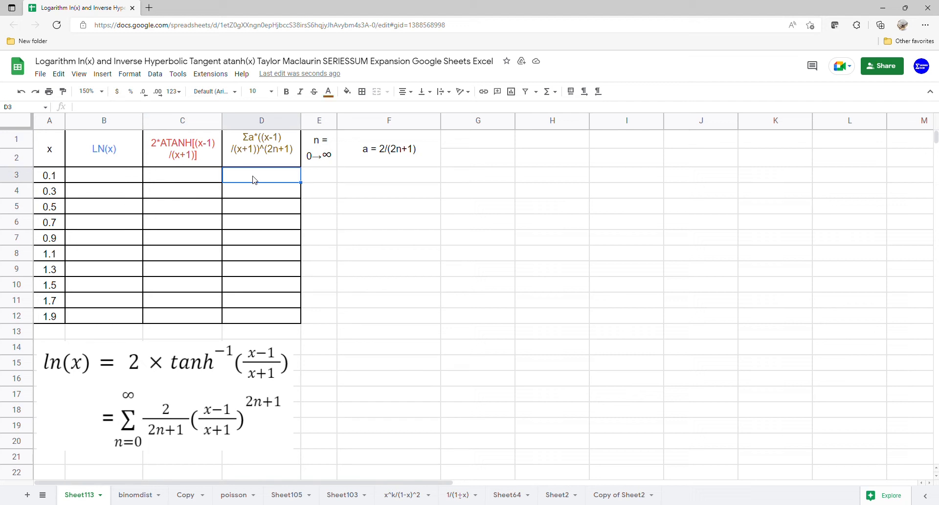
Fill the LN(x) column from B3 with an array formula taking LN of the x values in A3:A12
left_click(119, 177)
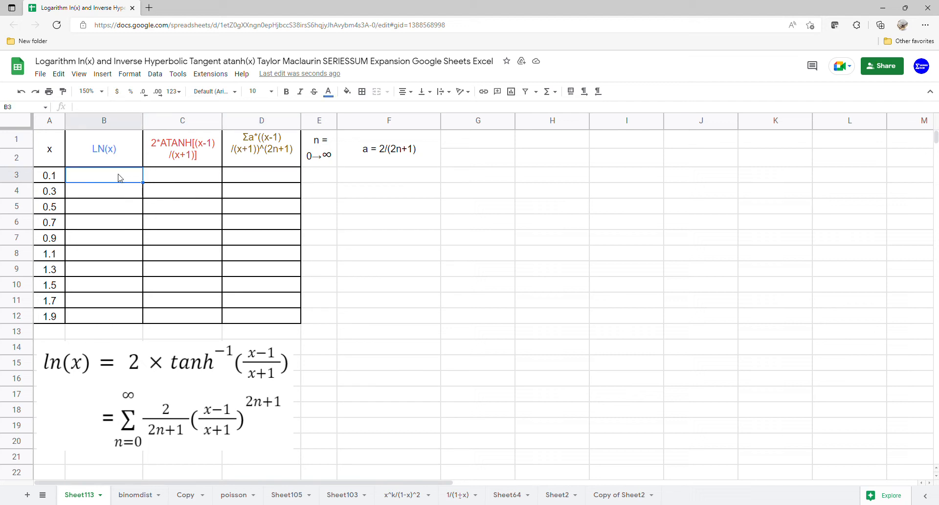
type("=")
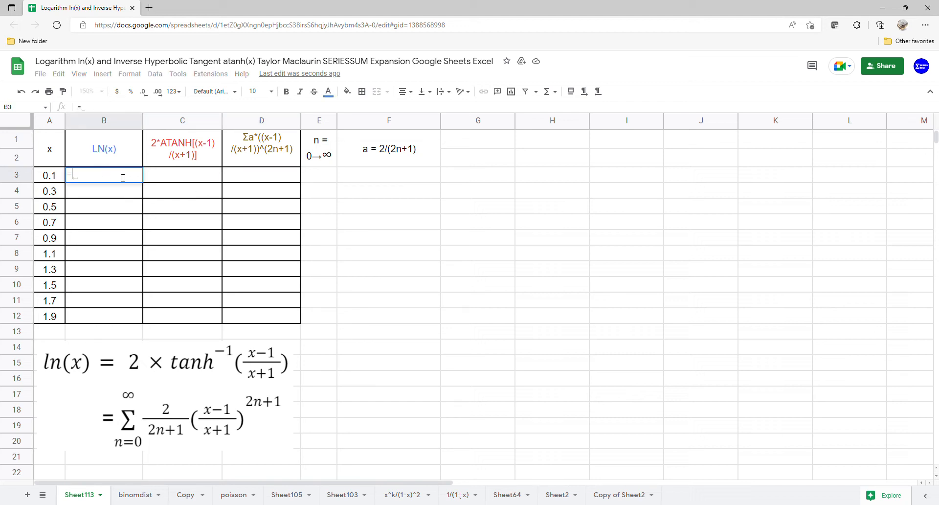
type("arr")
key("Tab")
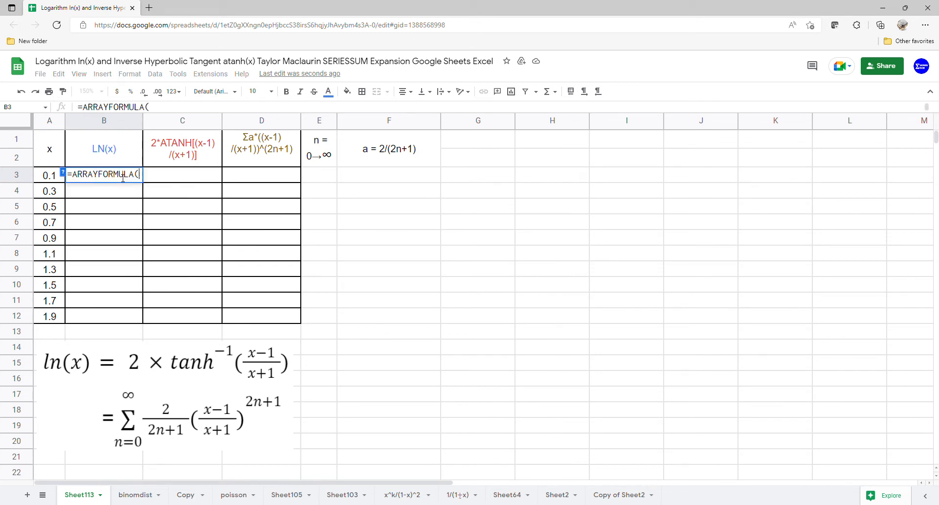
type("lin")
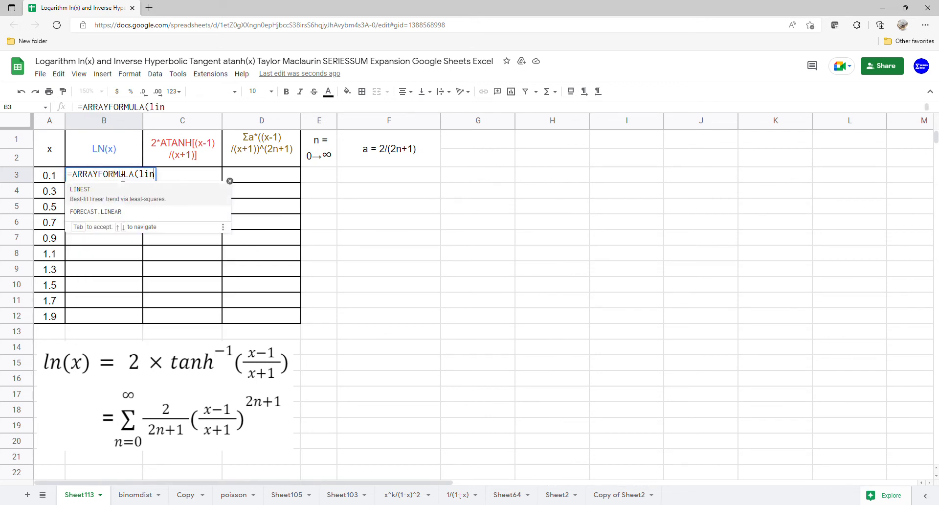
key("BackSpace")
key("BackSpace")
type("n")
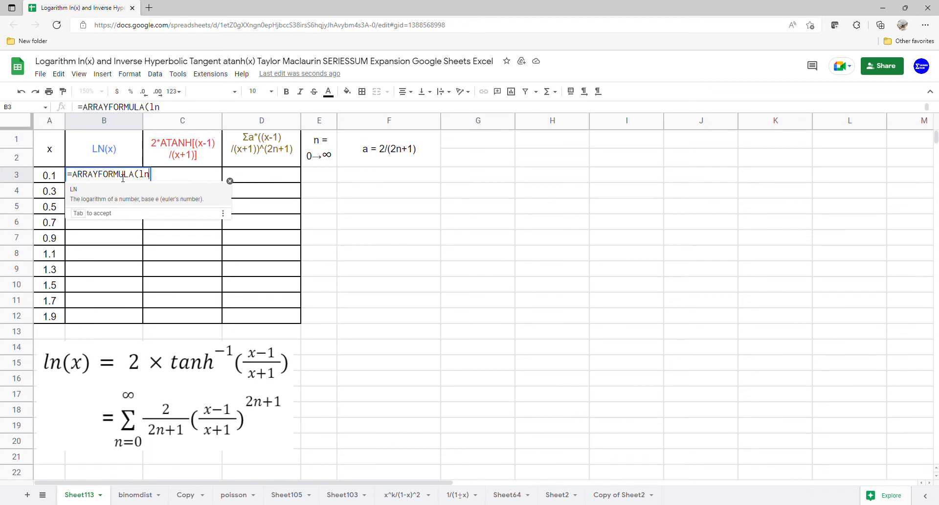
key("Tab")
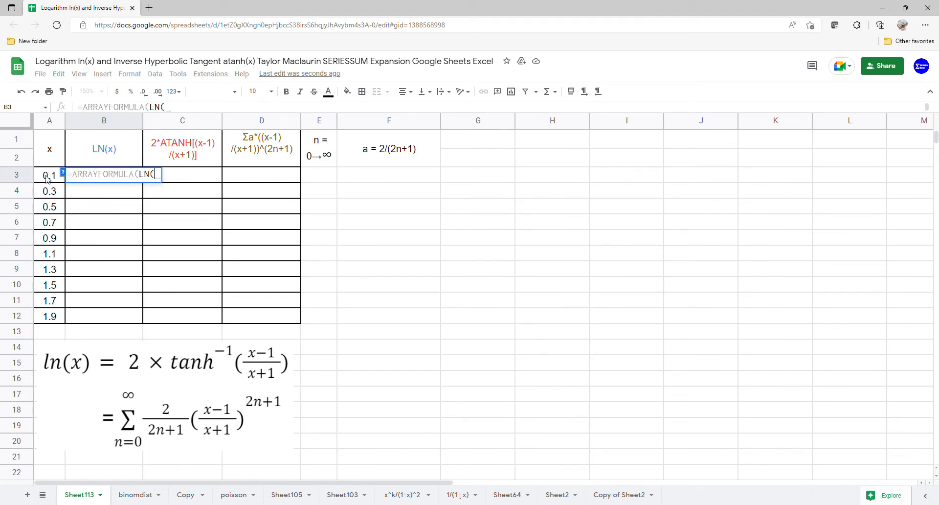
left_click_drag(47, 179, 45, 318)
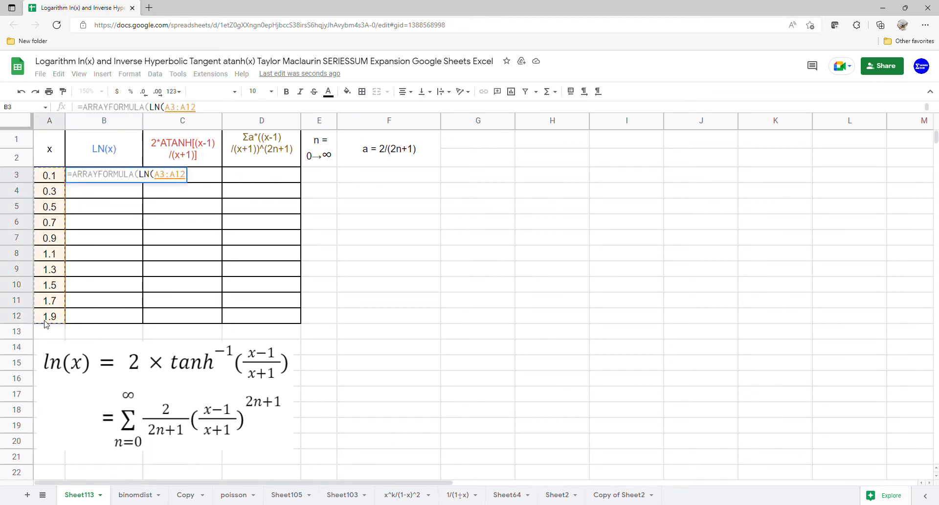
key("Return")
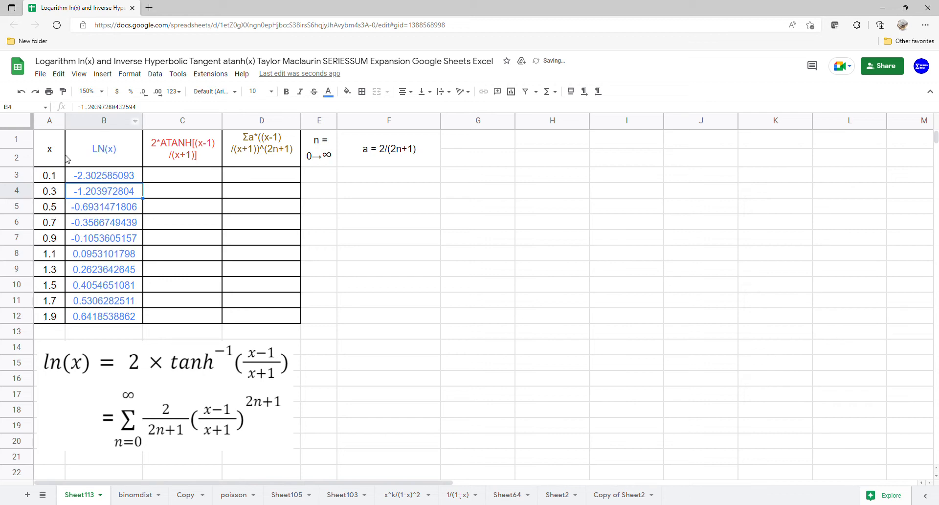
Insert a scatter chart of the table range A1:D12, using row 1 as headers
left_click_drag(49, 149, 279, 315)
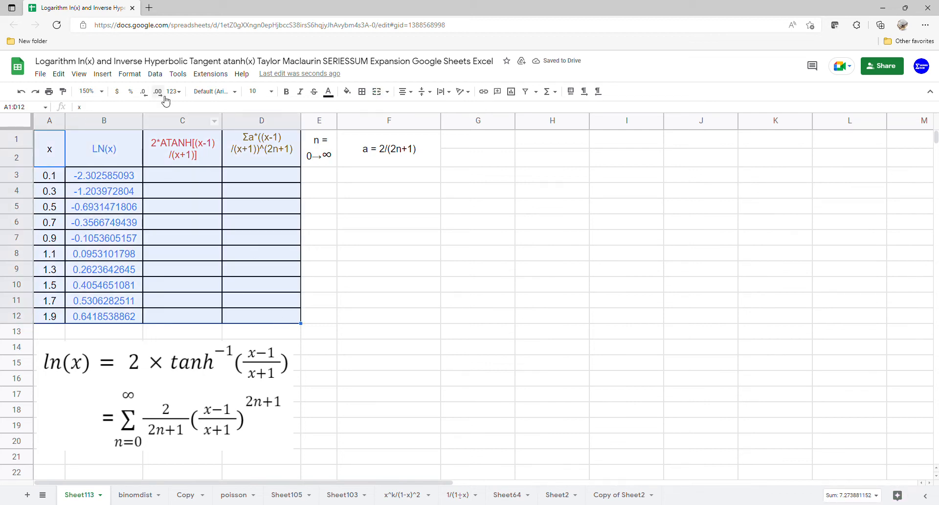
left_click(102, 74)
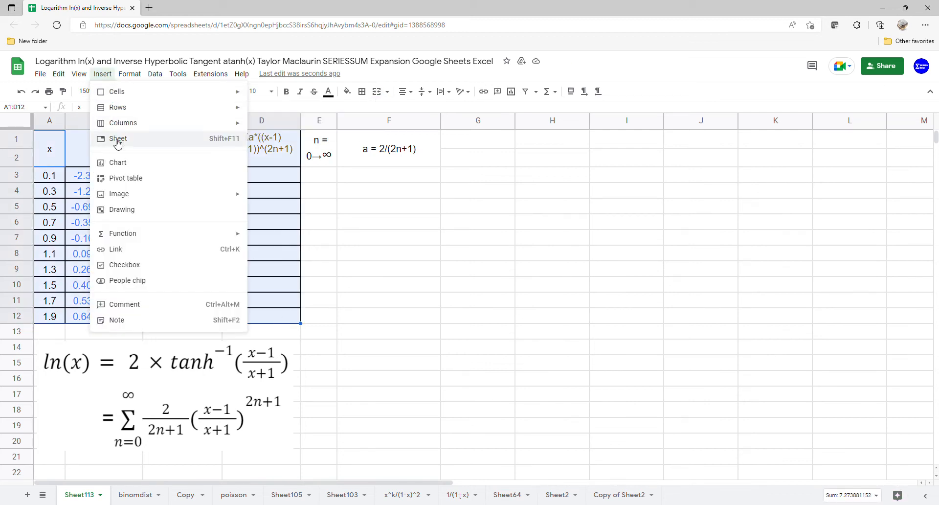
left_click(117, 162)
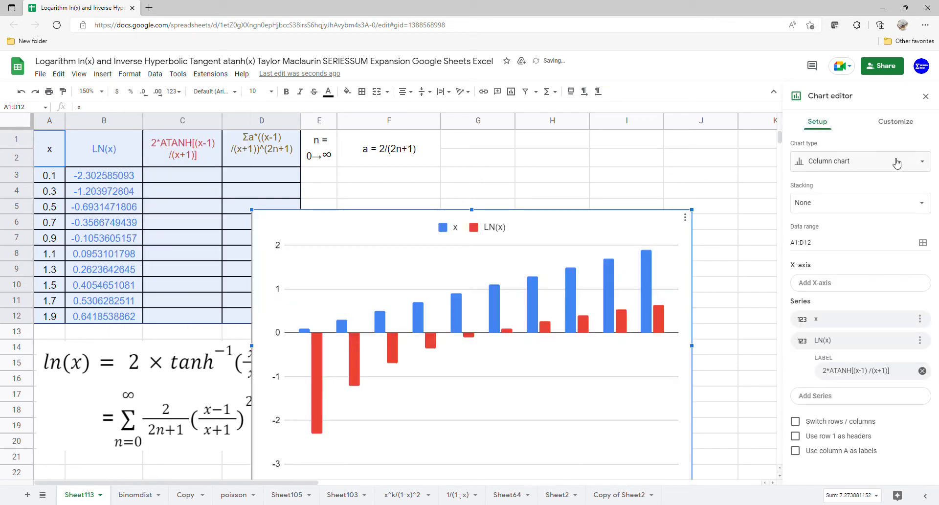
left_click(896, 163)
left_click(816, 454)
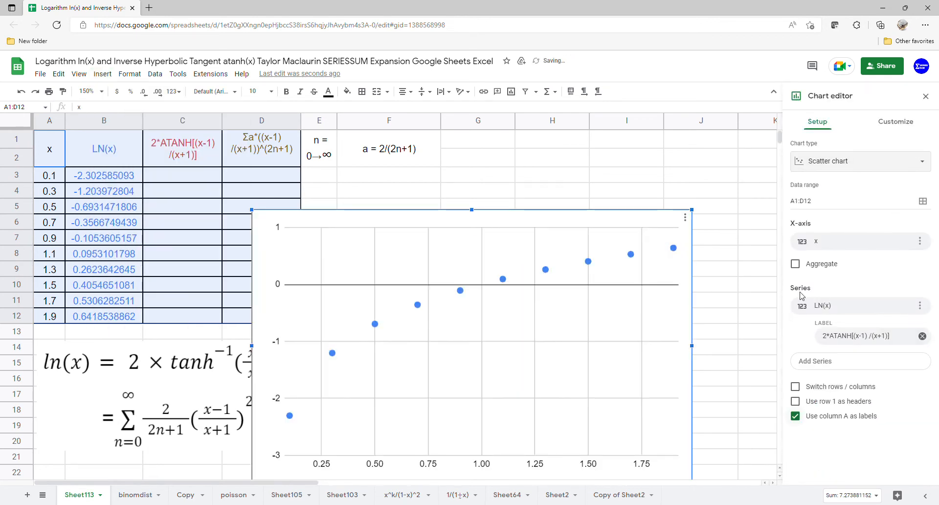
left_click(801, 401)
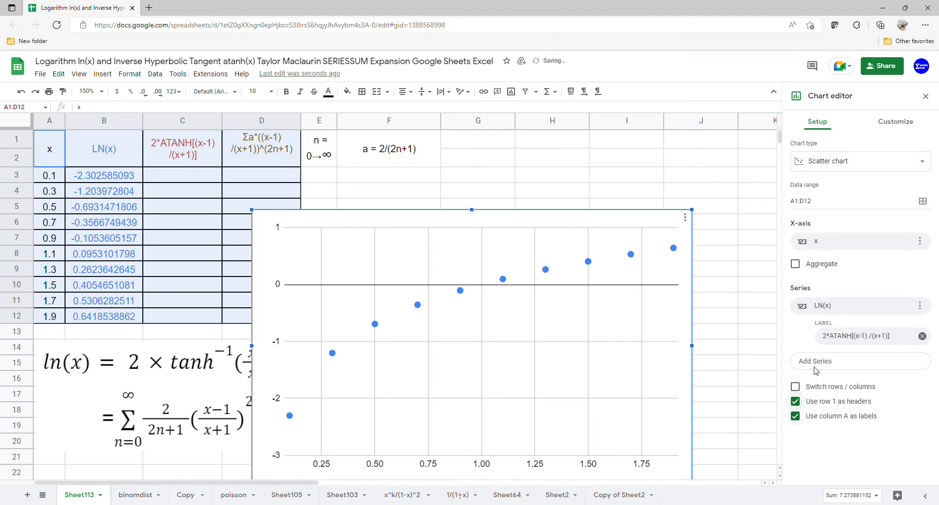
Add a logarithmic trendline to the chart's LN(x) series and label it with its equation
left_click(900, 124)
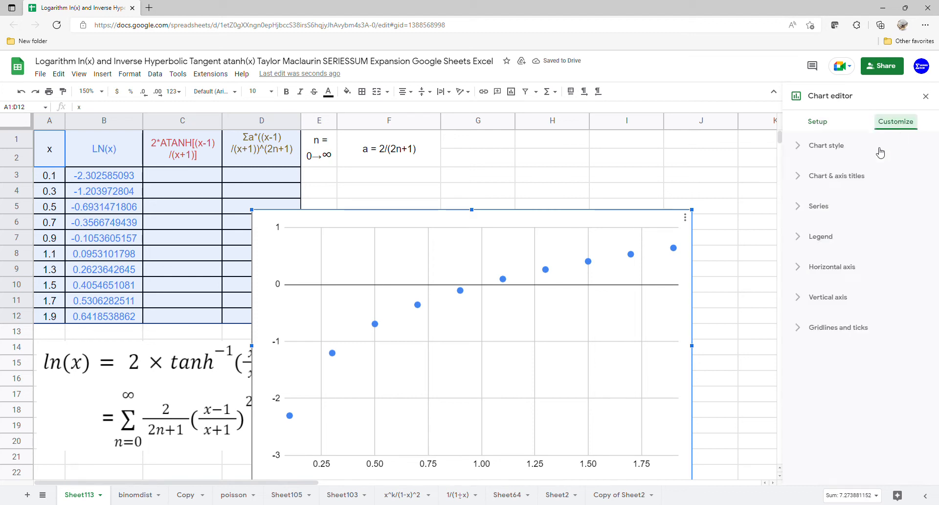
left_click(835, 210)
scroll(848, 247, "down", 3)
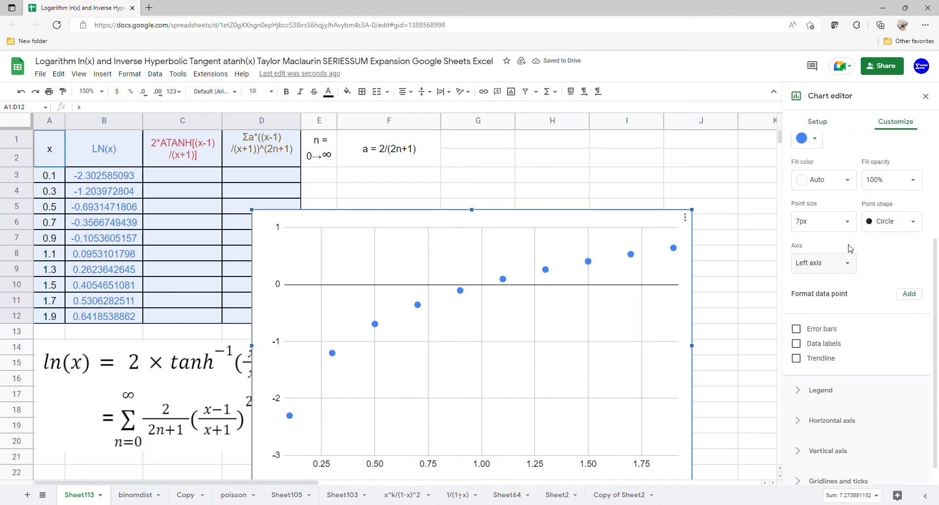
left_click(821, 362)
scroll(853, 296, "down", 3)
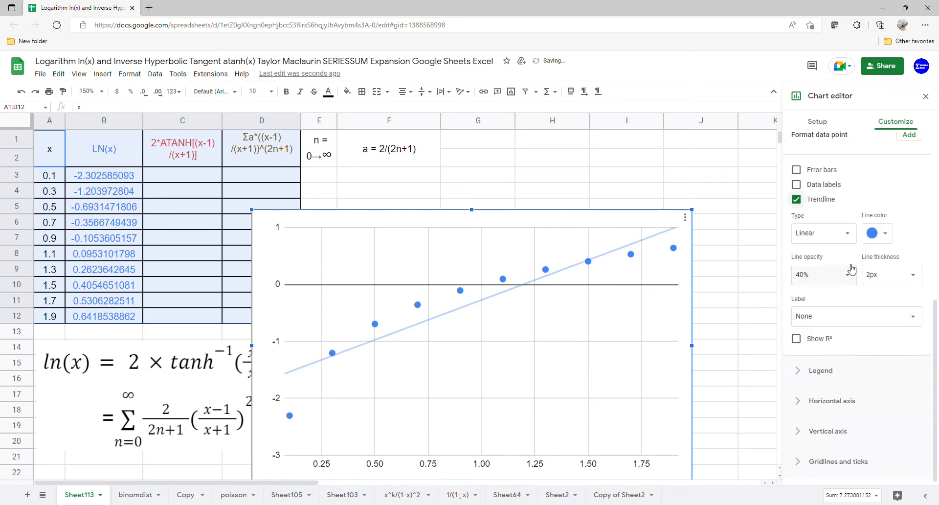
left_click(848, 235)
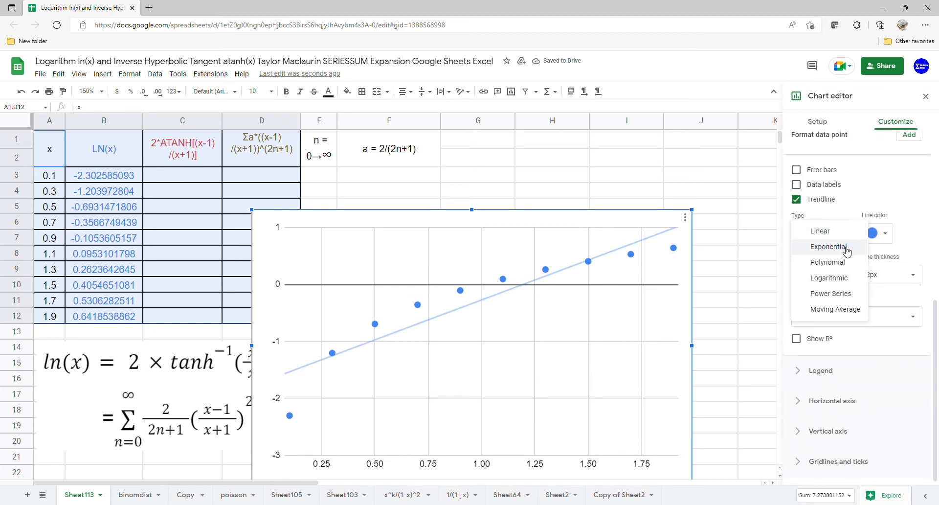
left_click(833, 278)
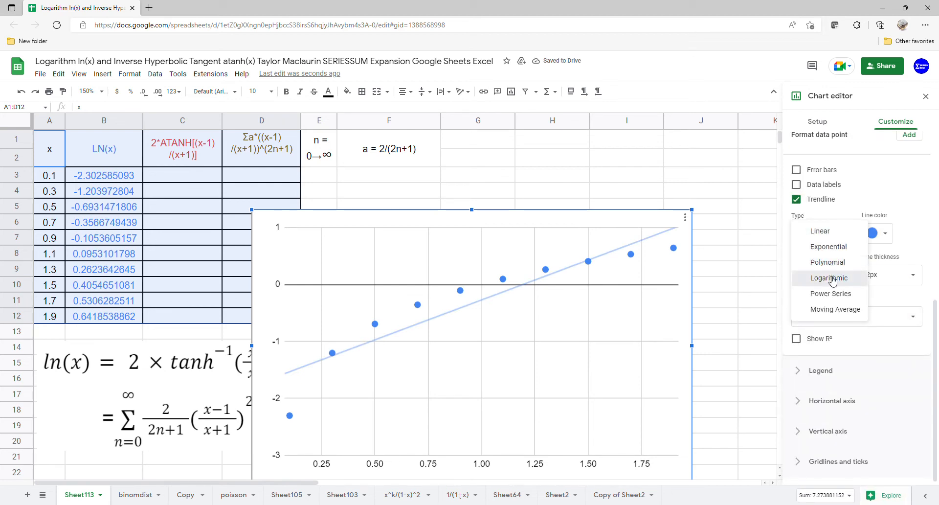
left_click(861, 323)
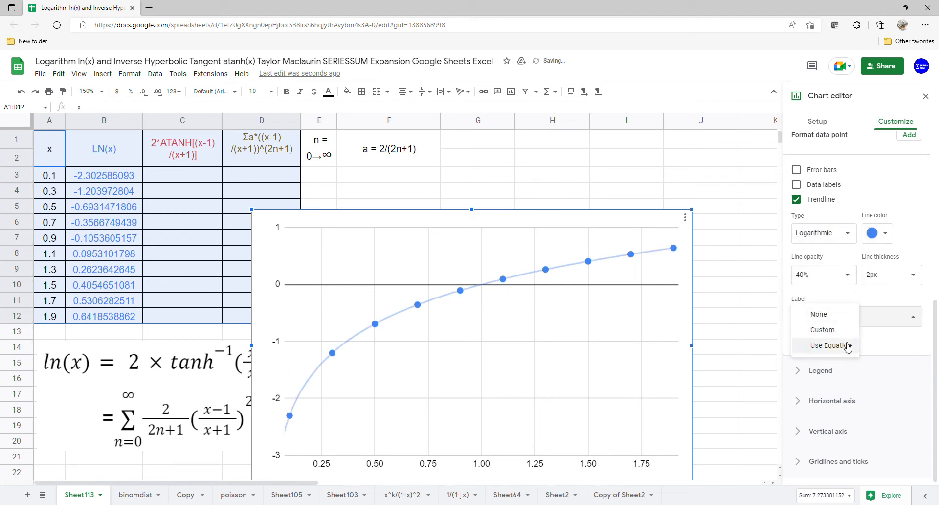
left_click(848, 346)
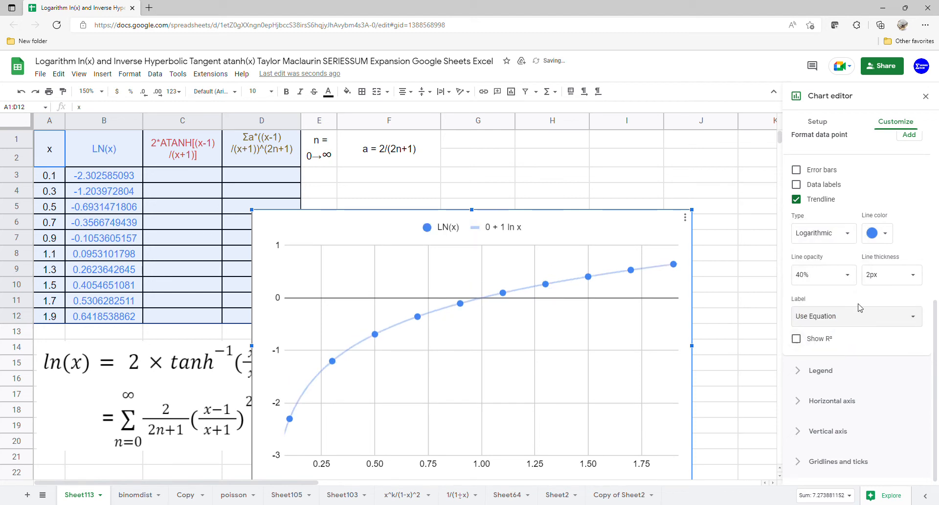
Close the chart editor, then place the chart over columns G to L from row 1 and stretch it down to row 22
left_click(925, 96)
left_click_drag(592, 309, 799, 226)
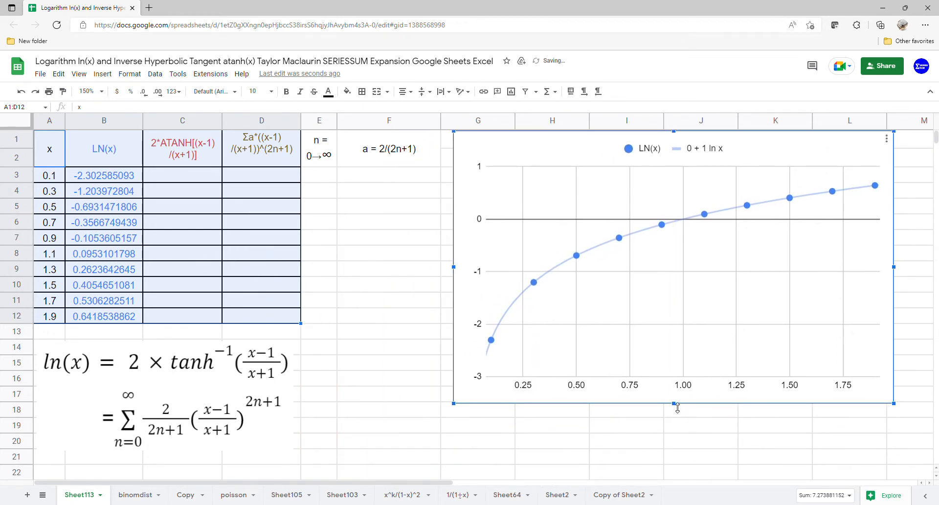
left_click_drag(674, 403, 675, 474)
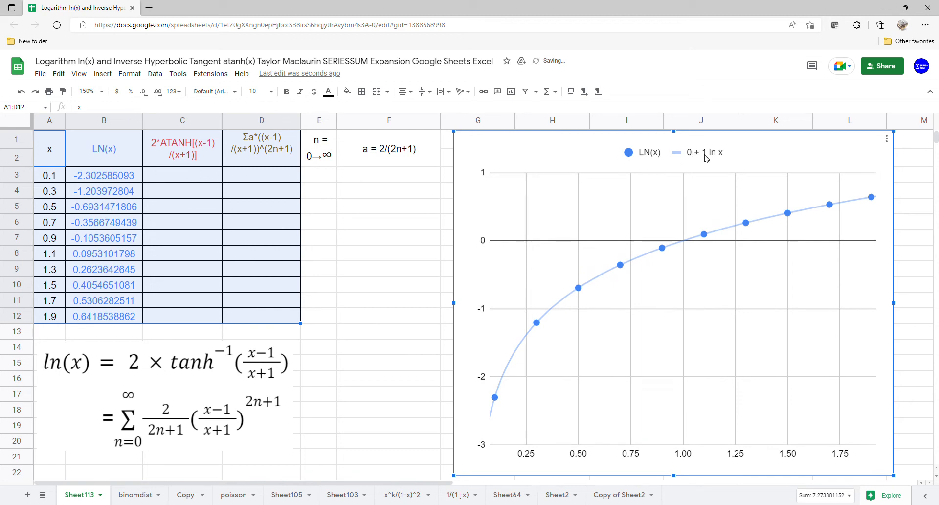
Fill the 2*ATANH column from C3 with an array formula computing 2*ATANH((A3:A12-1)/(A3:A12+1))
left_click(196, 175)
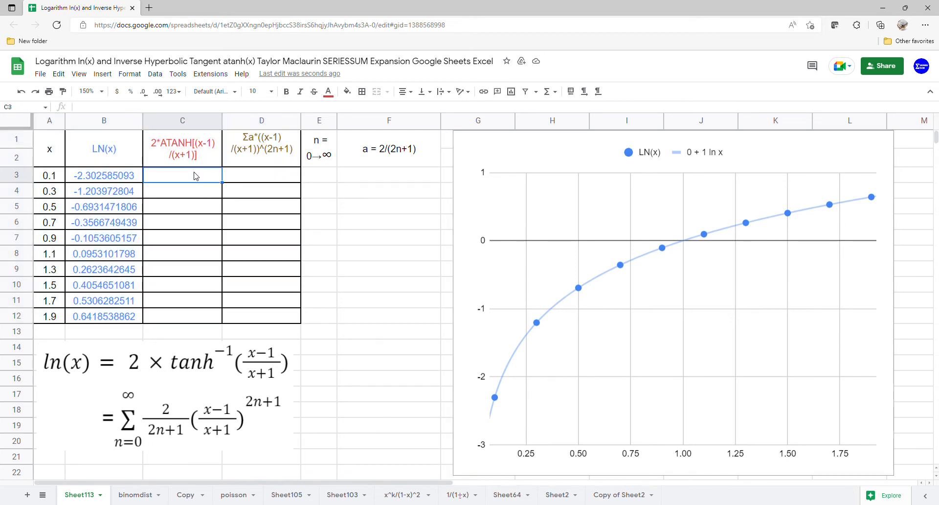
type("=arr")
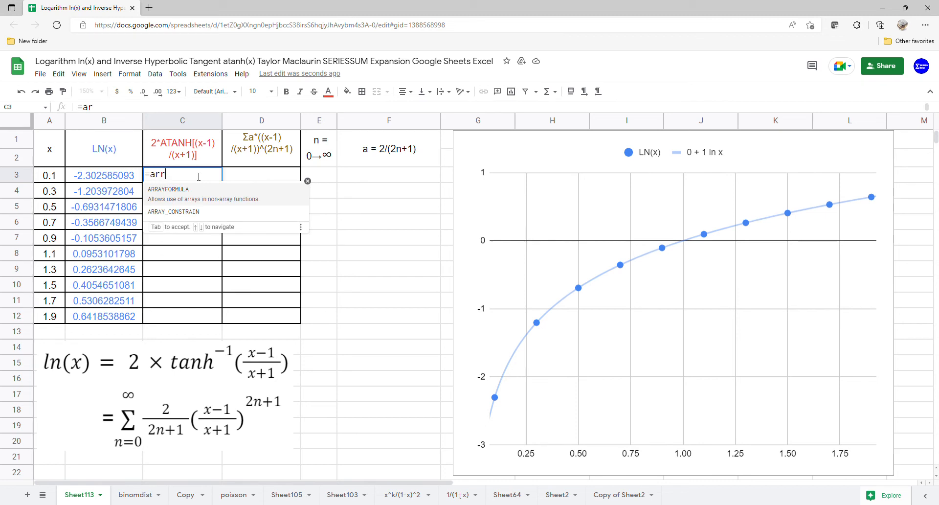
key("Tab")
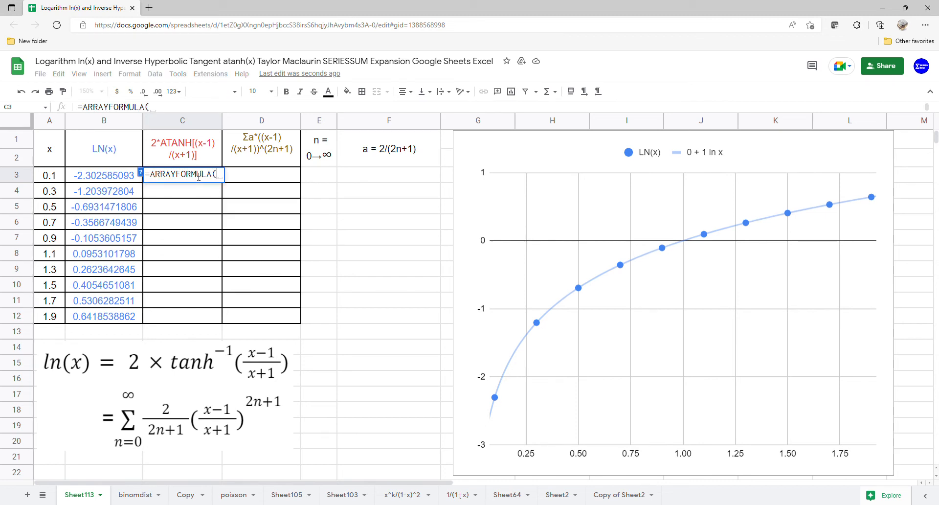
type("atanh")
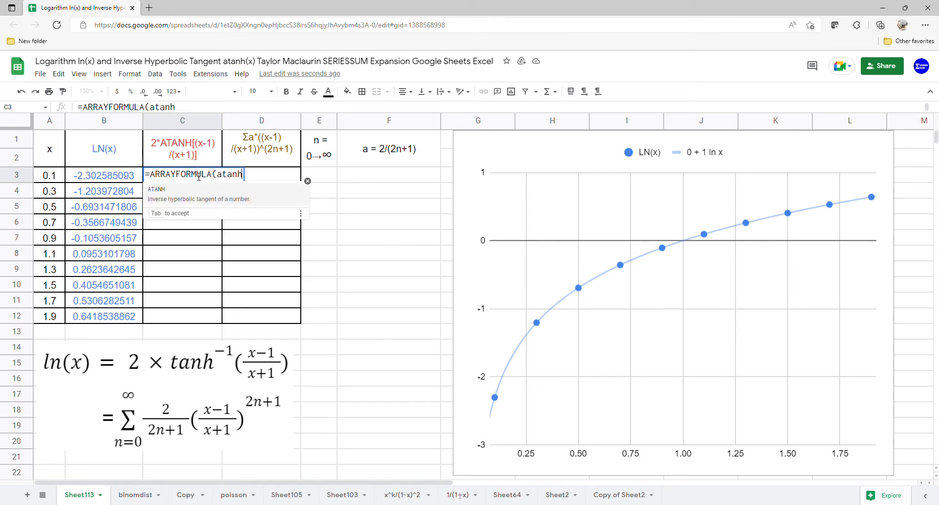
key("Tab")
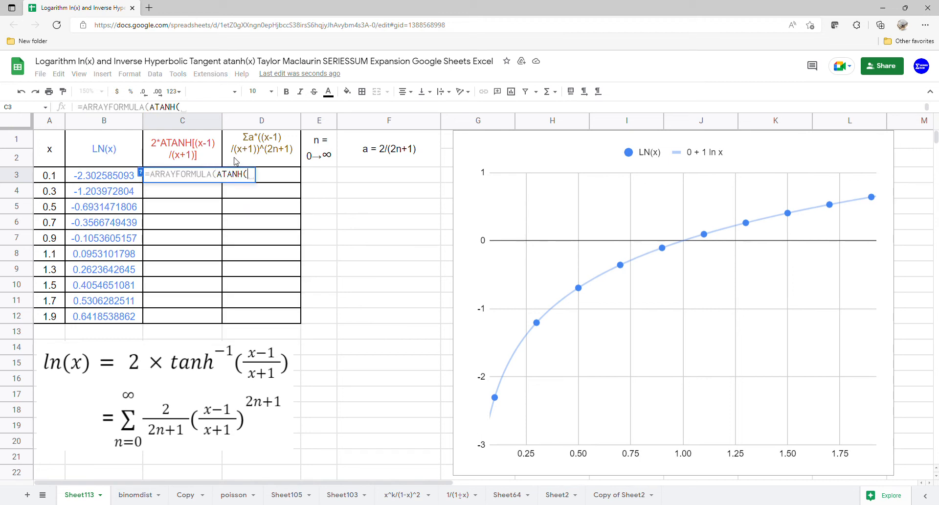
type("(")
left_click_drag(58, 177, 53, 317)
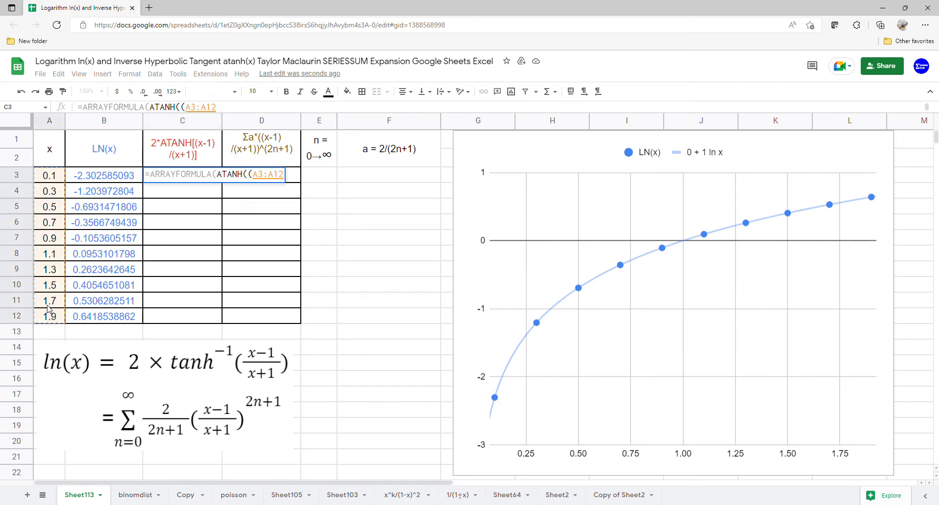
type("-1)/")
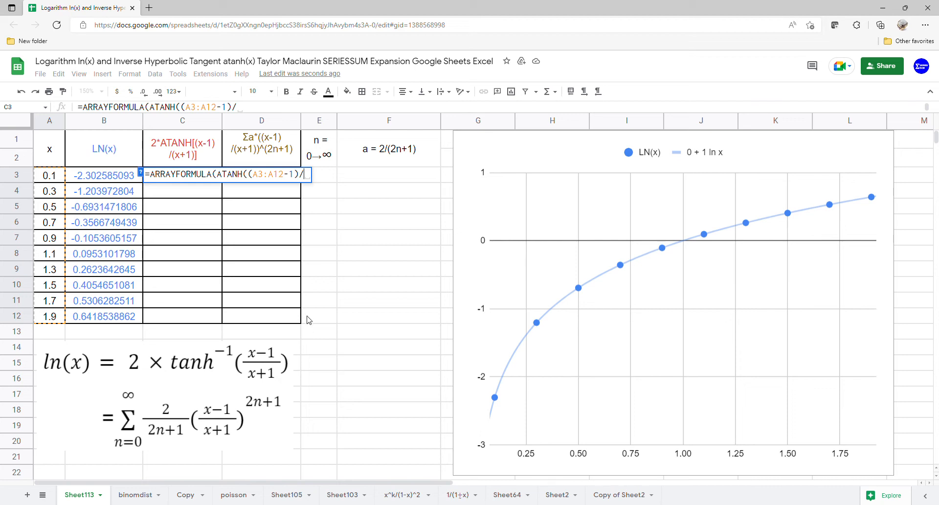
type("(")
left_click_drag(40, 176, 59, 320)
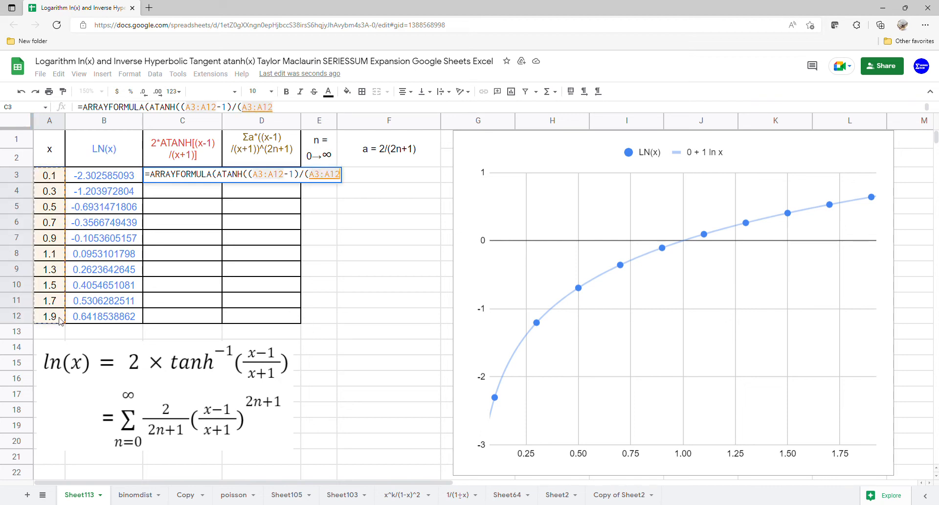
type("+1")
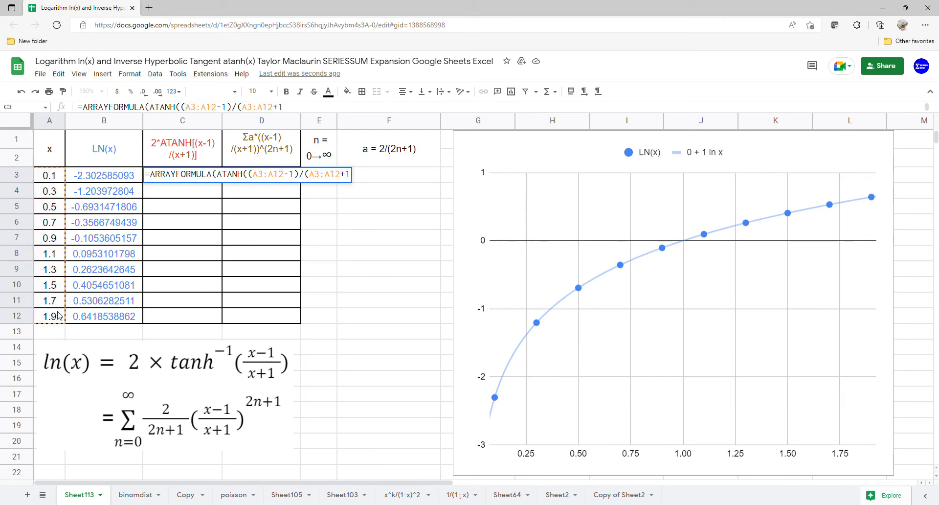
type(")")
type("2")
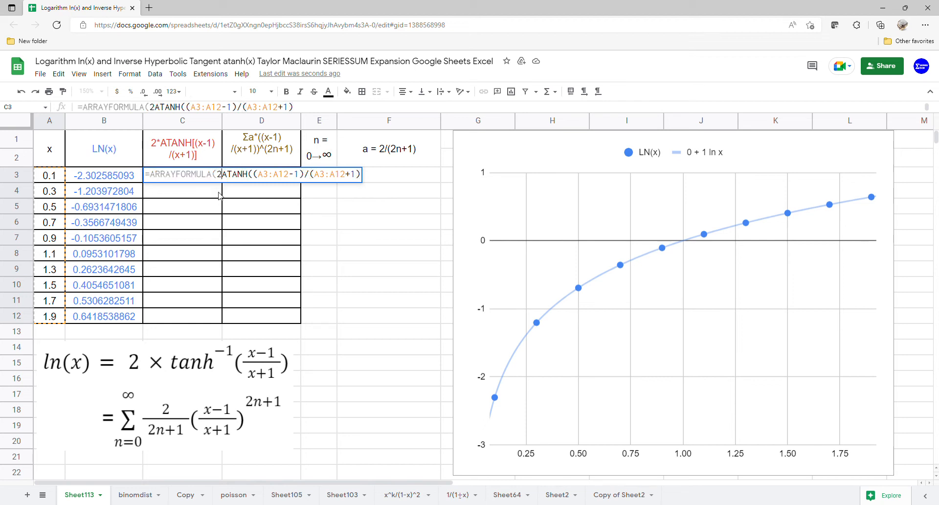
type("*")
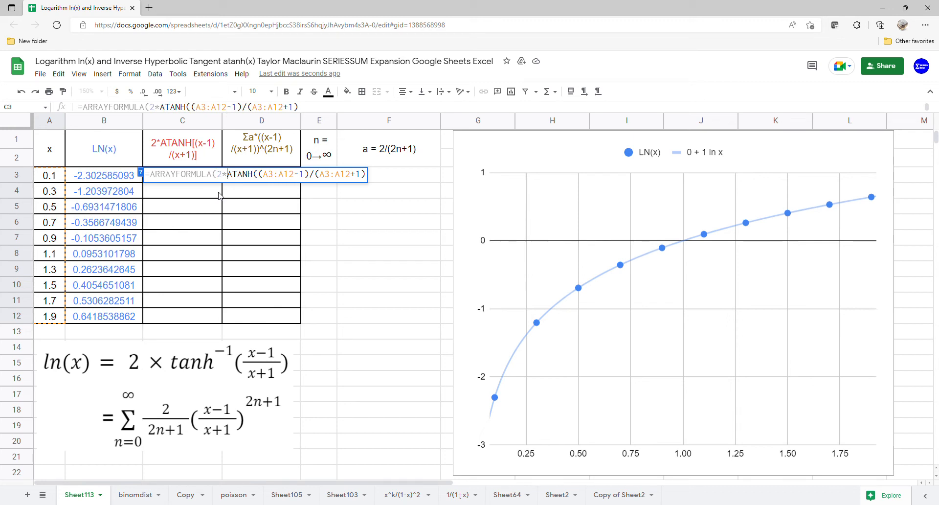
key("Return")
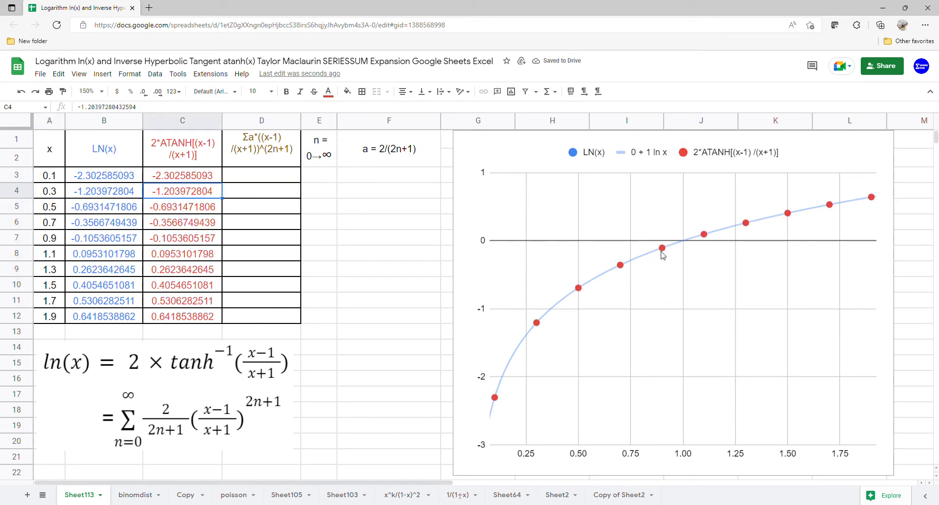
Add a logarithmic trendline to all series of the scatter chart
left_click(841, 157)
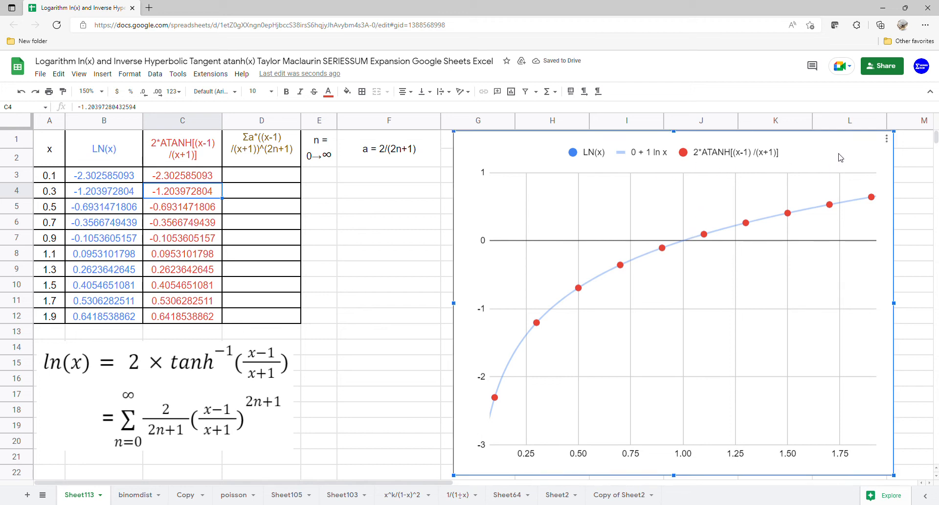
left_click(886, 139)
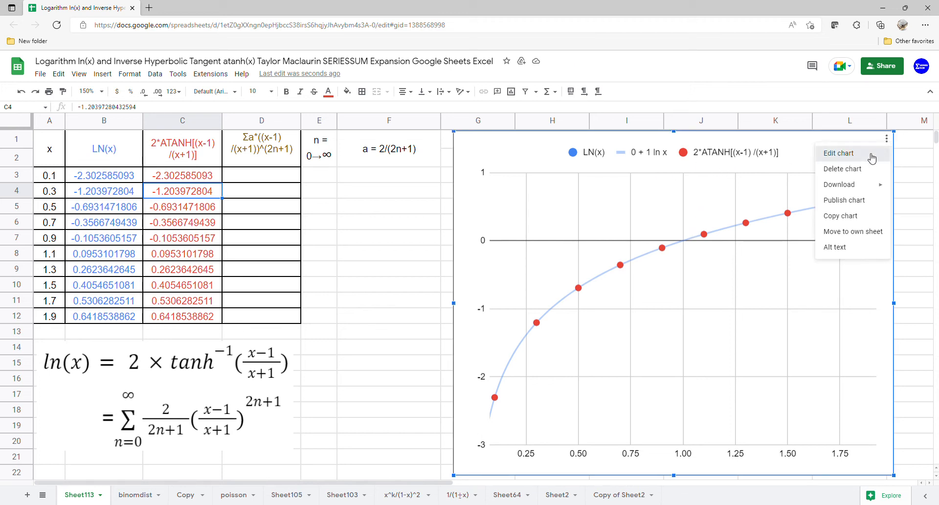
left_click(871, 158)
left_click(901, 127)
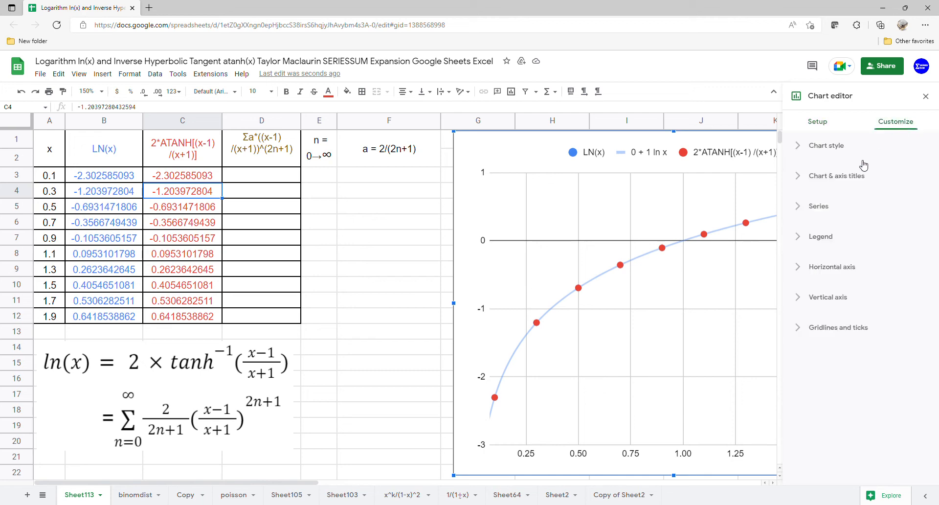
left_click(832, 207)
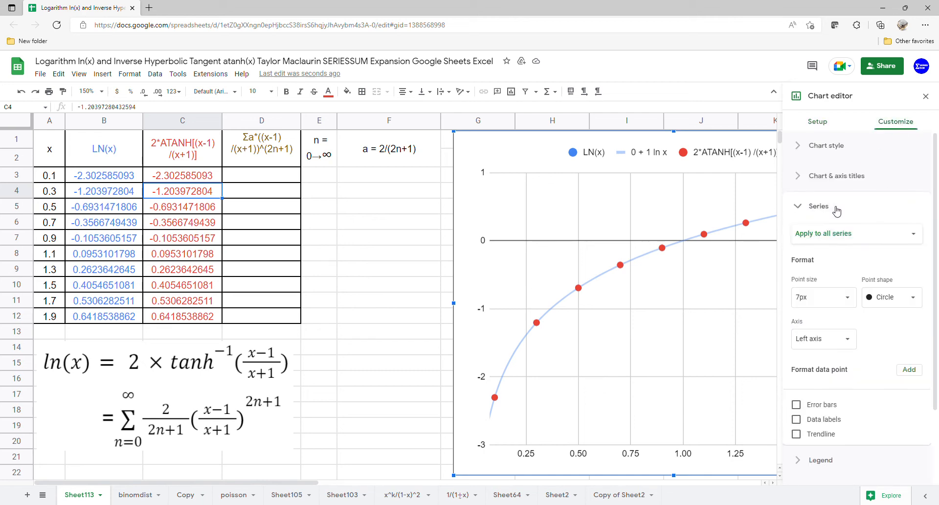
left_click(822, 437)
scroll(824, 440, "down", 2)
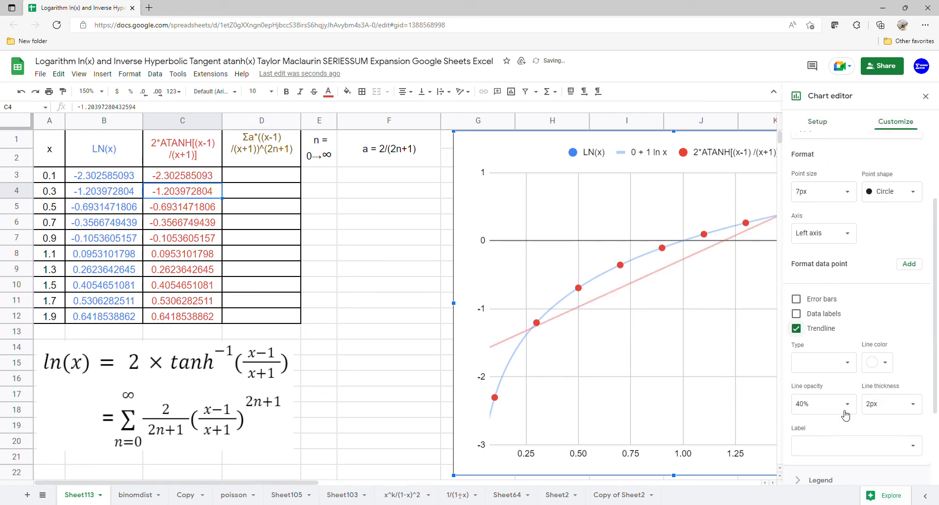
left_click(851, 366)
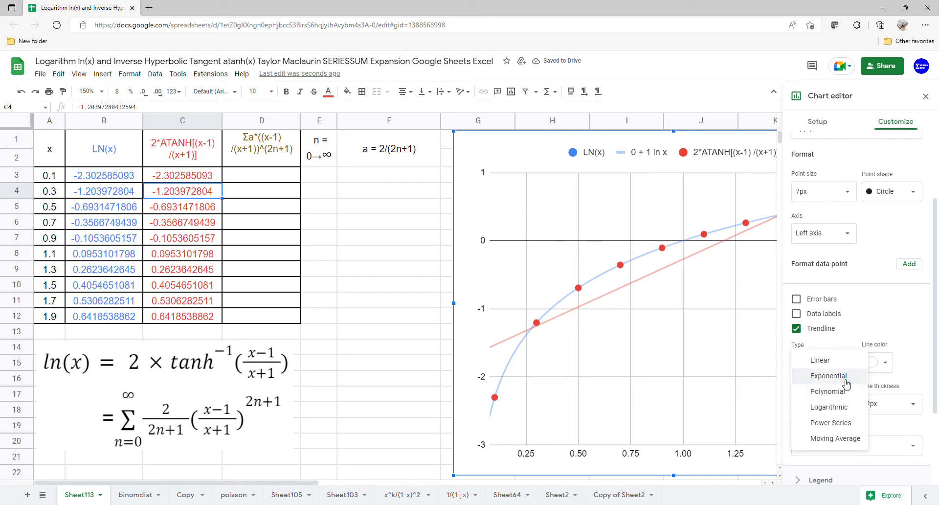
left_click(846, 382)
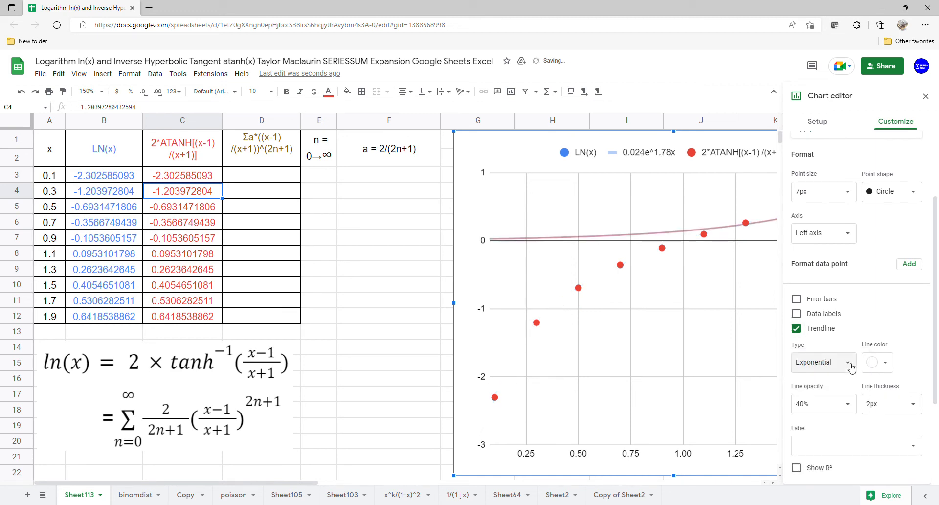
left_click(851, 368)
left_click(840, 391)
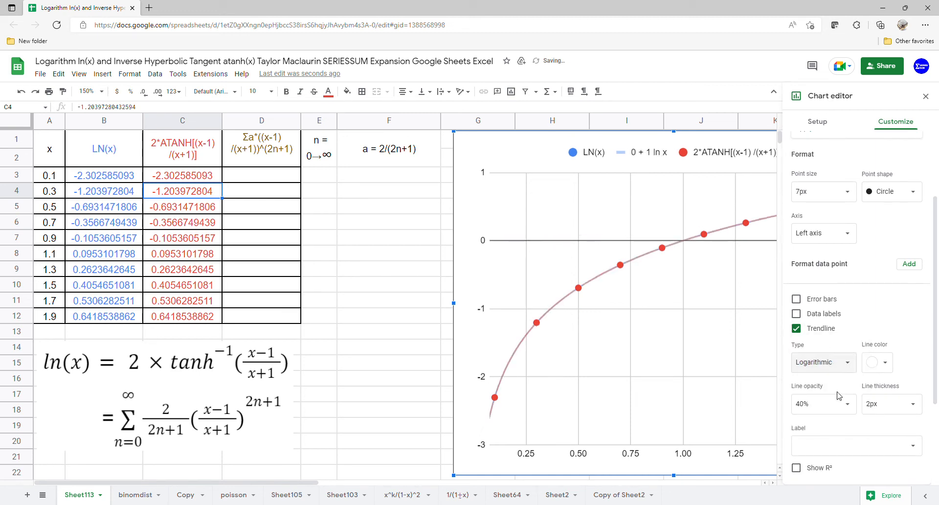
Label the chart's trendlines with their equations and close the chart editor
left_click(853, 445)
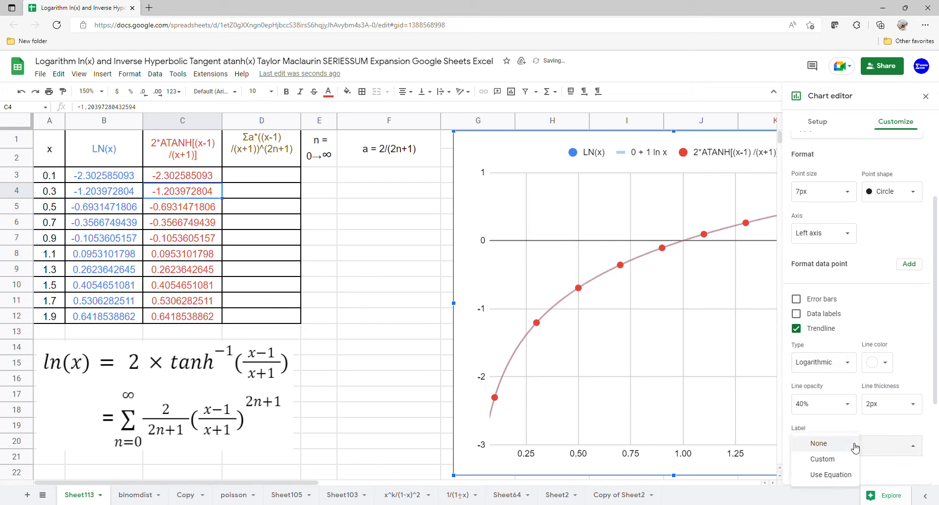
left_click(830, 474)
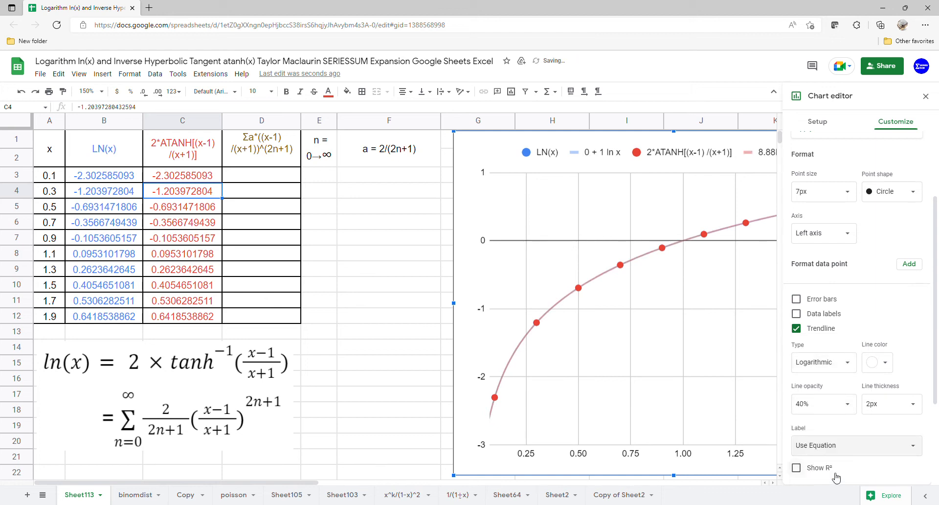
left_click(926, 96)
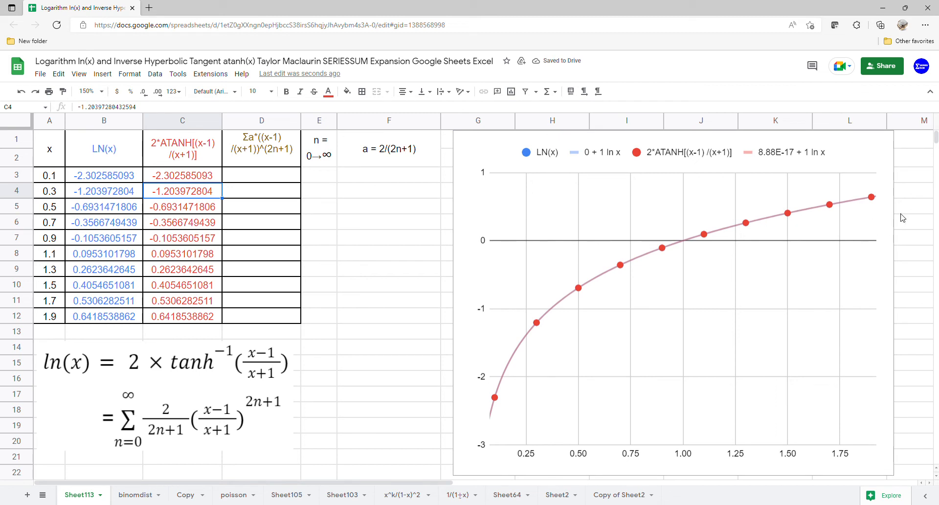
Set the scatter chart's legend position to Left and close the chart editor
left_click_drag(100, 182, 186, 318)
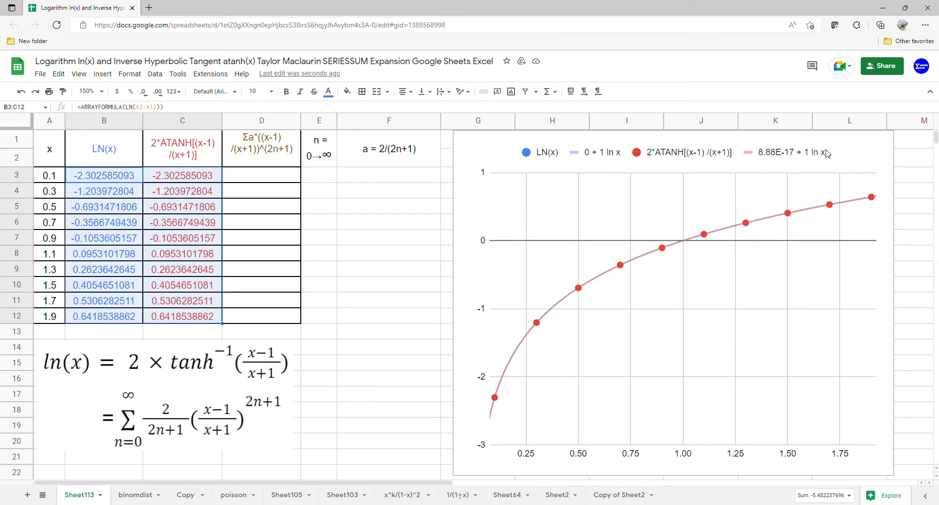
left_click(857, 145)
left_click(886, 139)
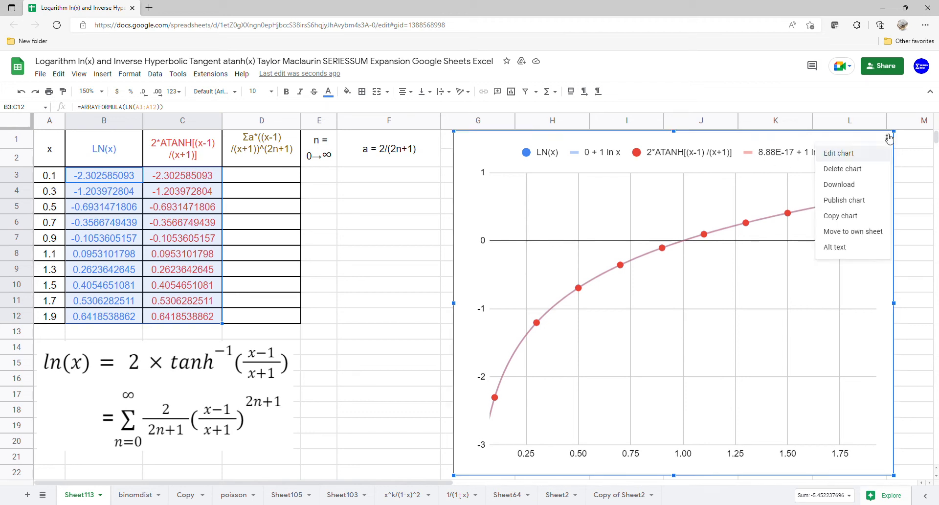
left_click(860, 156)
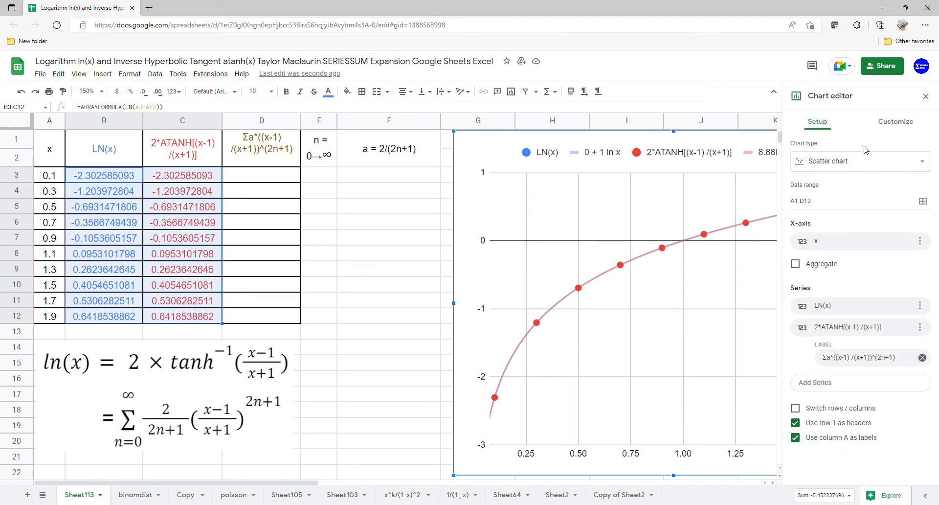
left_click(889, 123)
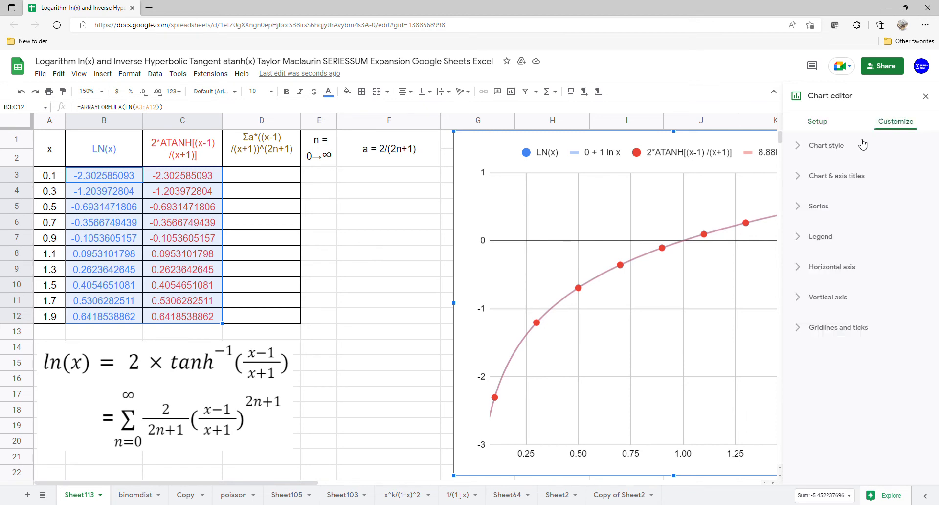
left_click(816, 237)
left_click(816, 280)
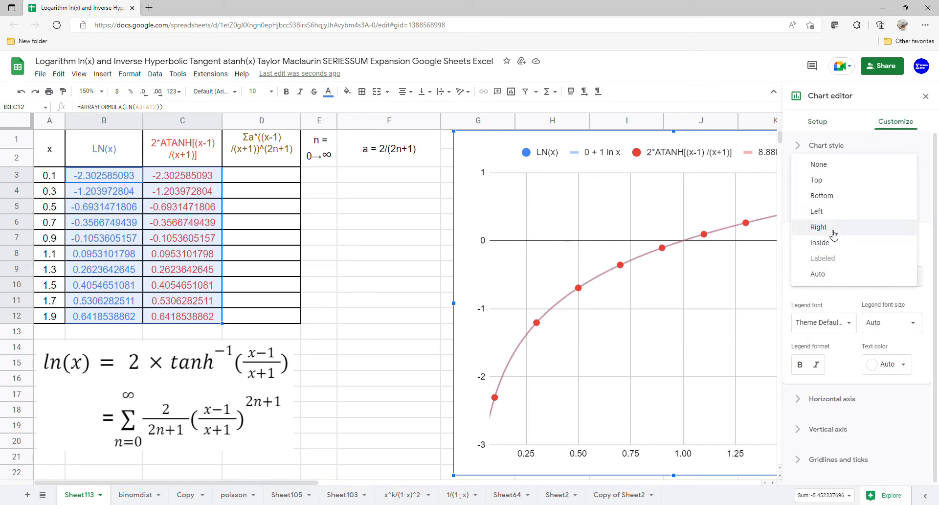
left_click(827, 211)
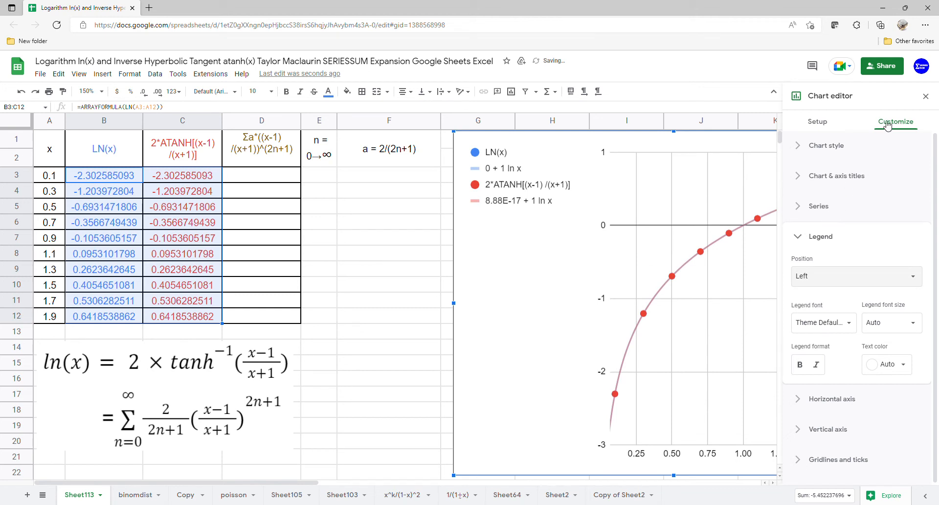
left_click(926, 97)
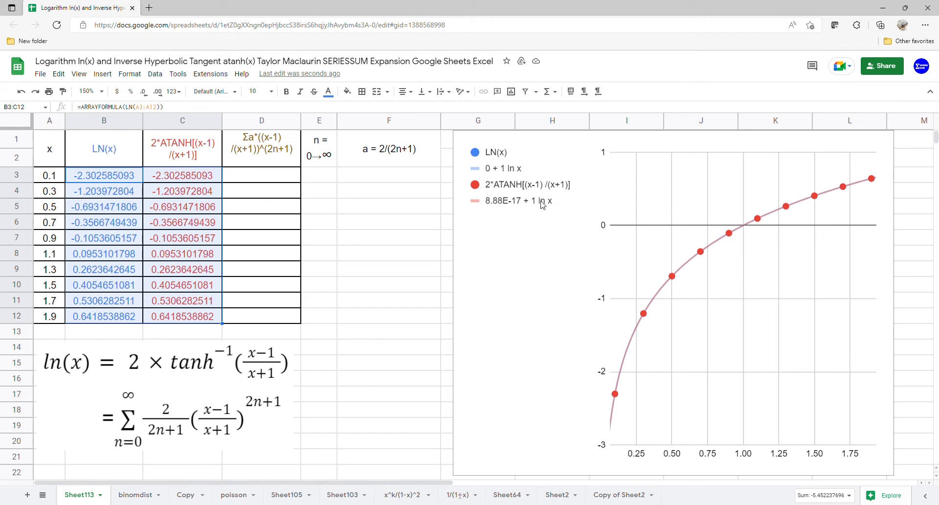
Enter 0 in E3 as the starting value of the n column
left_click(276, 182)
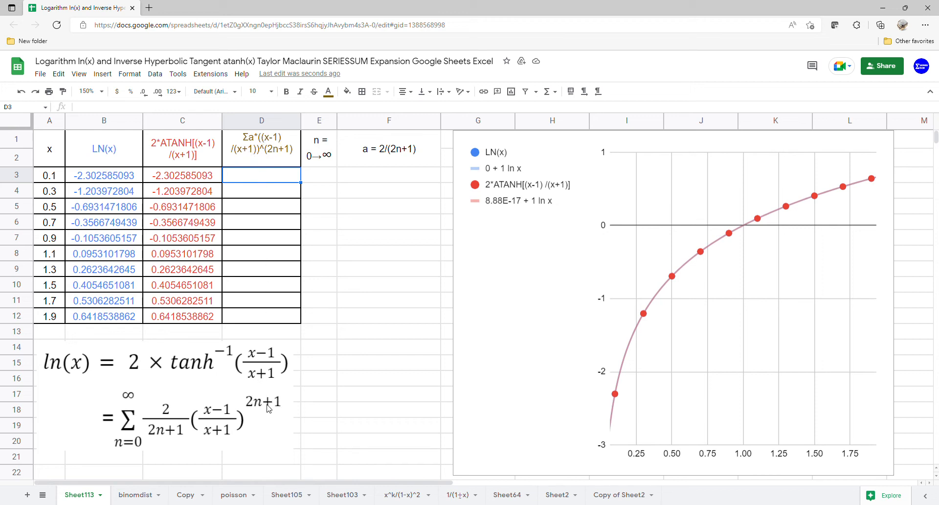
left_click(332, 179)
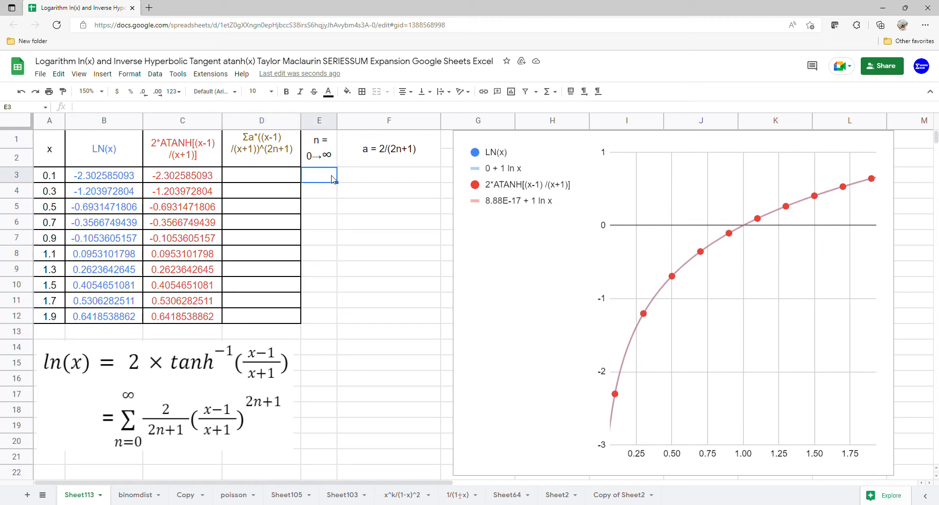
type("0")
key("Return")
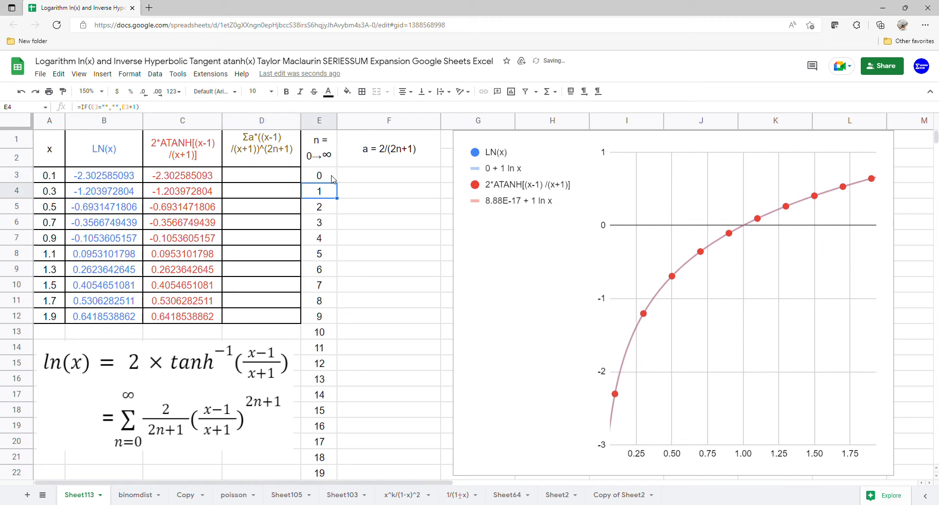
Fill the a = 2/(2n+1) column from F3 with =ARRAYFORMULA(2/(2*E3:E22+1))
left_click(361, 176)
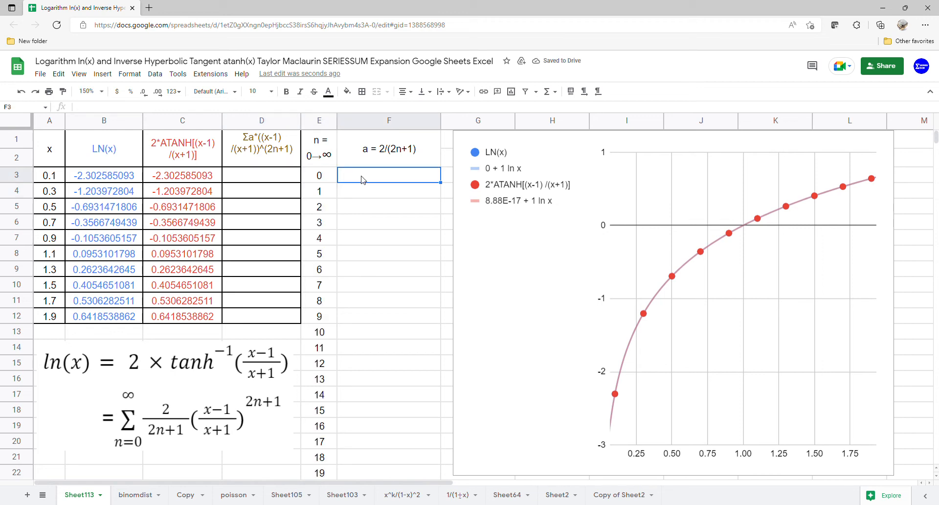
type("=")
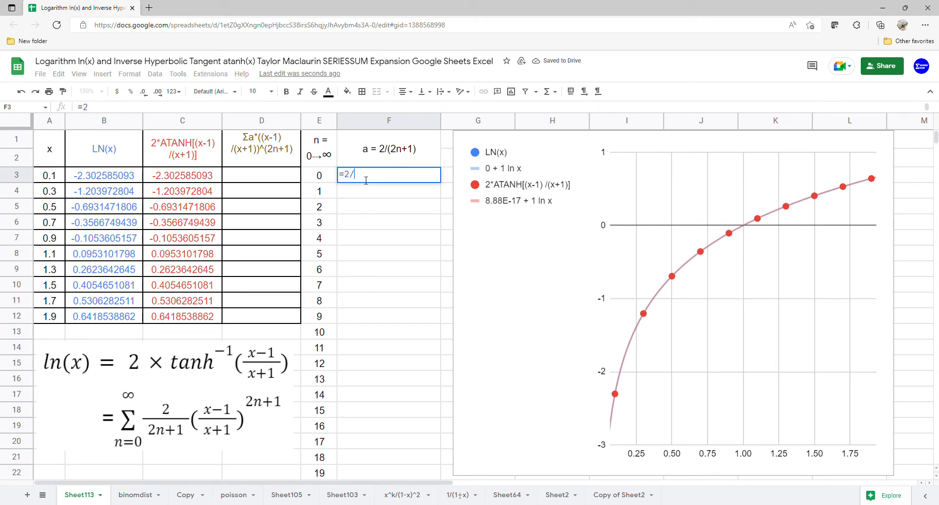
type("arra")
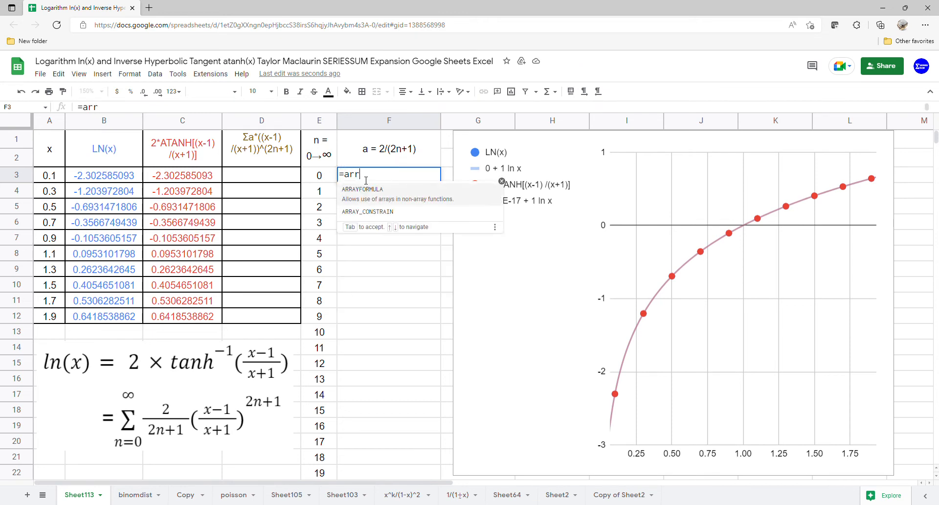
key("Tab")
type("2/(2")
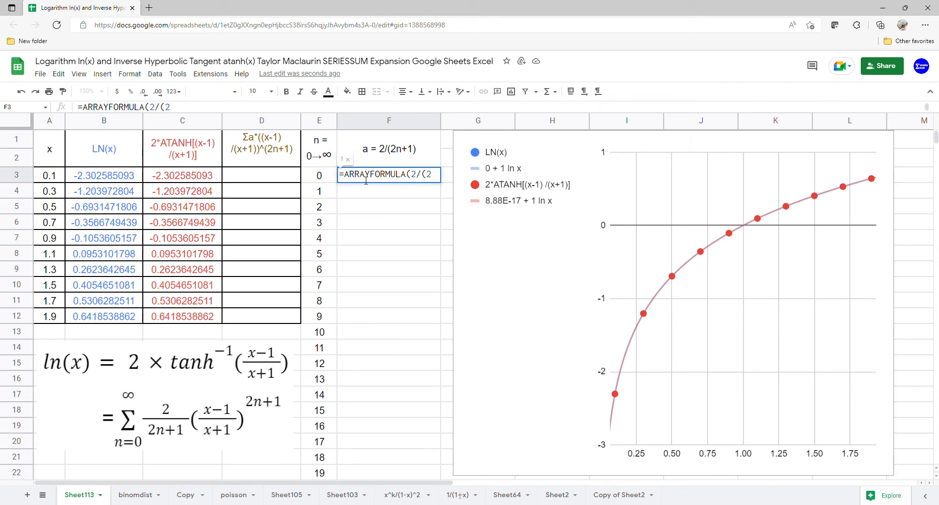
type("*")
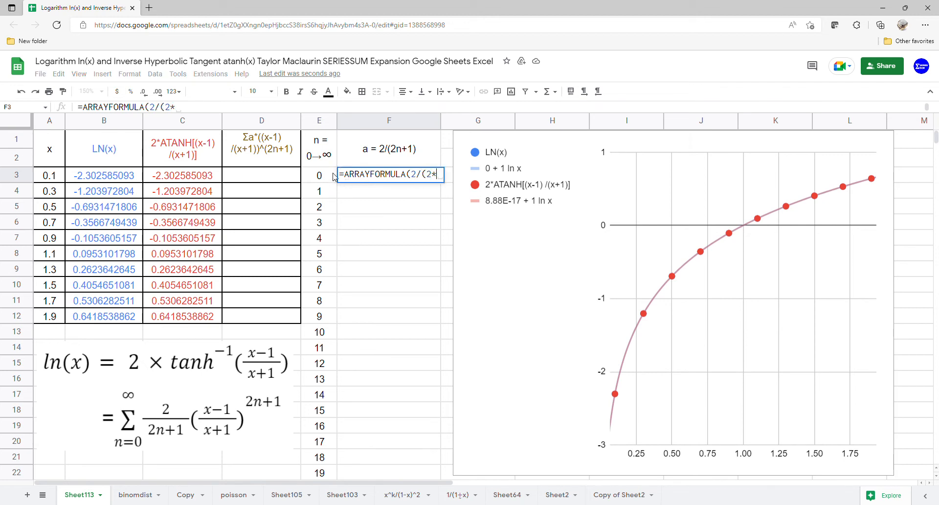
left_click_drag(335, 176, 319, 475)
type("+1")
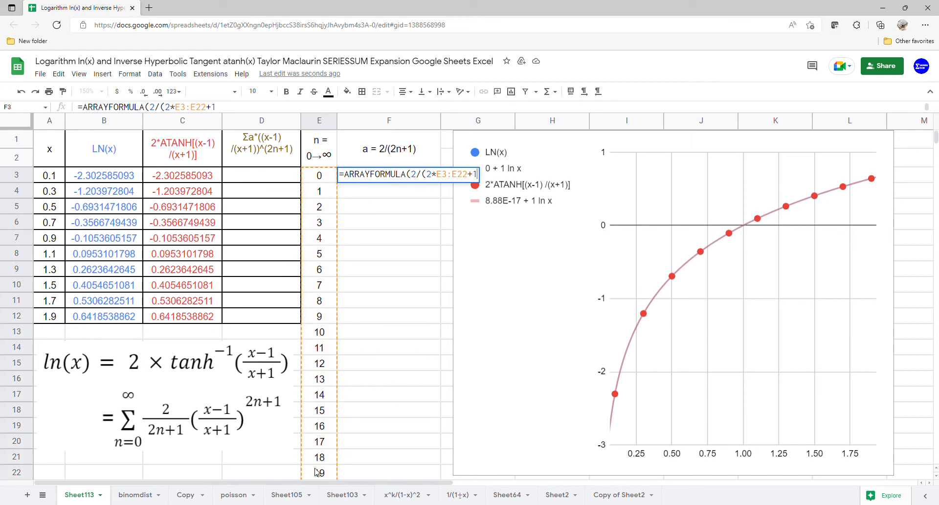
type("))")
key("Return")
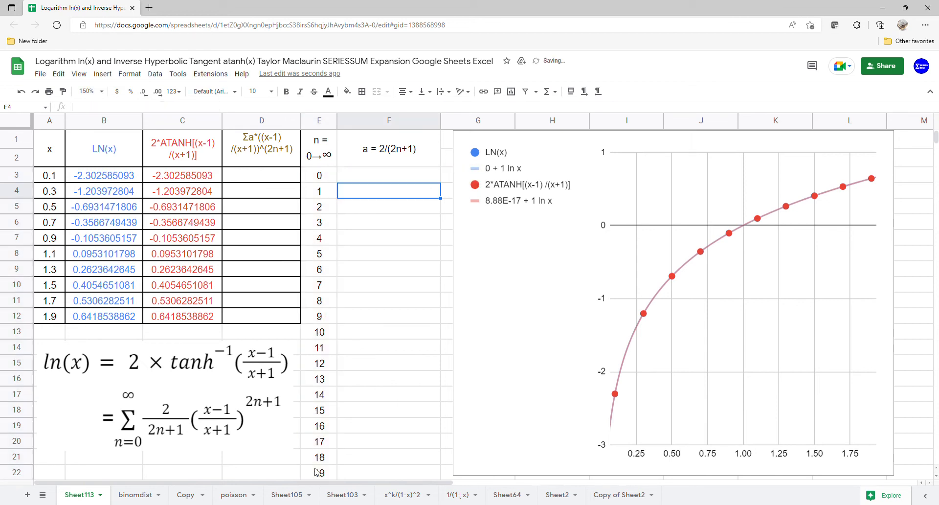
Enter =ARRAYFORMULA((A3:A12-1)/(A3:A12+1),1,2) in D3 of the series expansion column
left_click(274, 180)
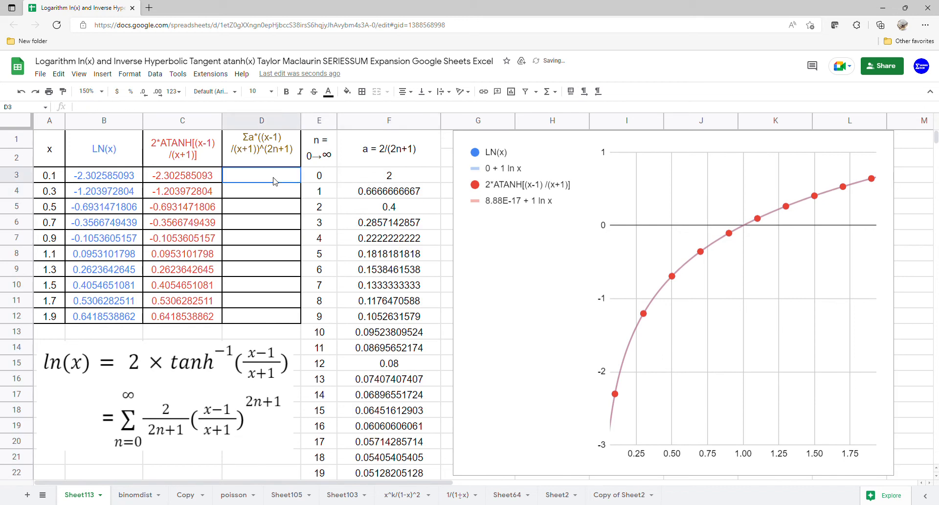
type("=")
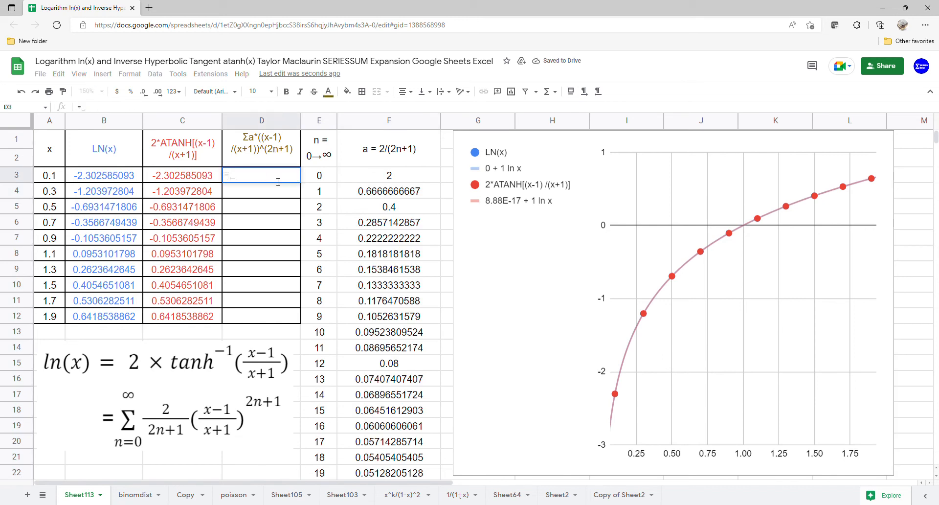
type("ARRAYFORMULA(")
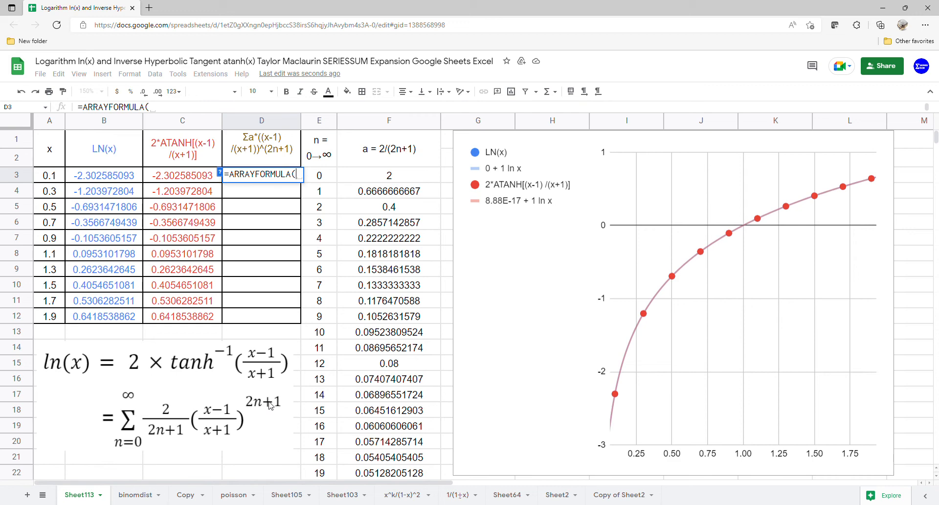
type("(")
left_click_drag(59, 182, 58, 317)
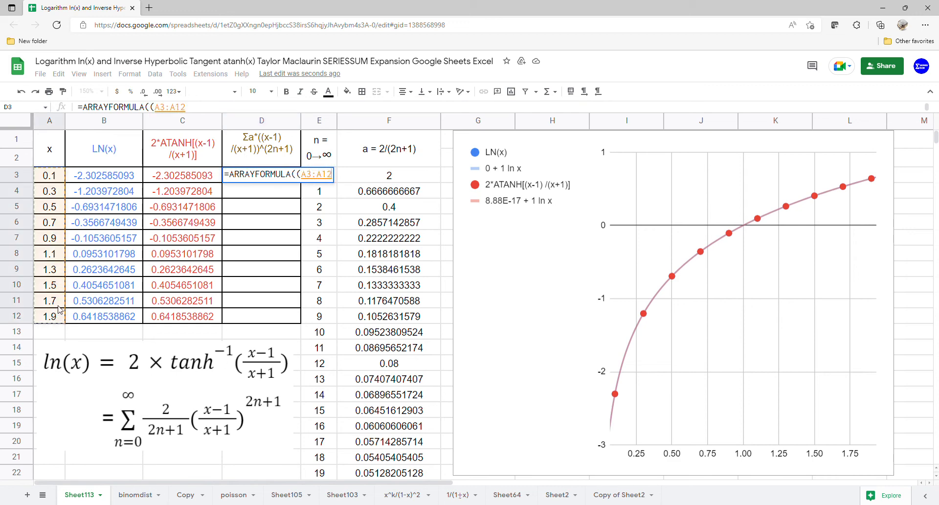
type("-1")
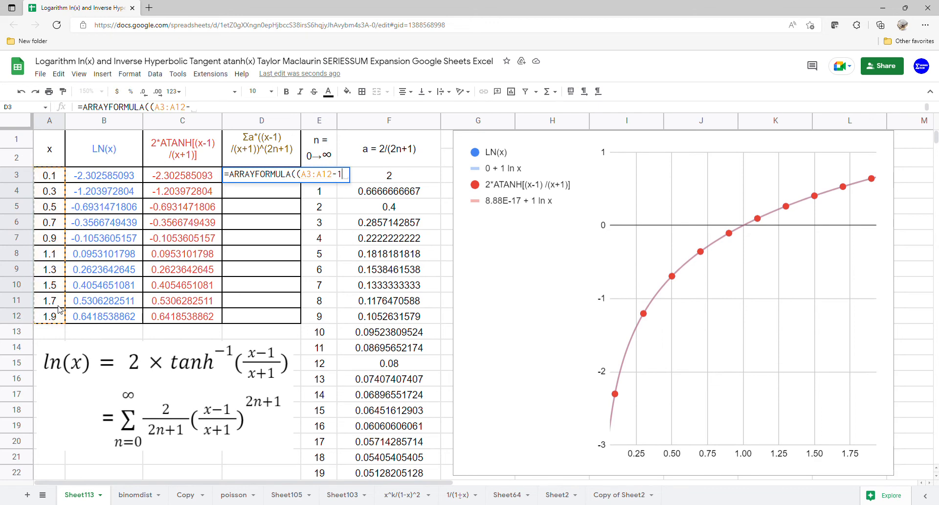
type(")/(")
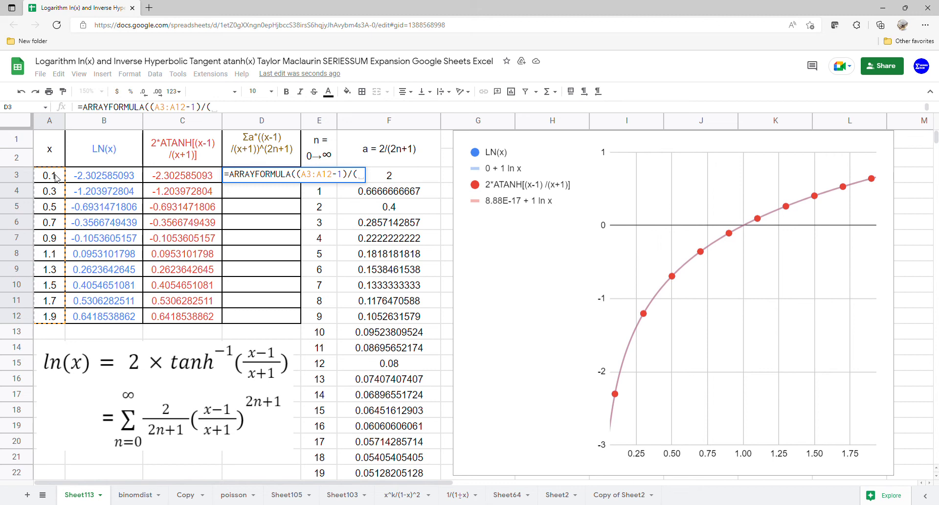
left_click_drag(57, 181, 57, 319)
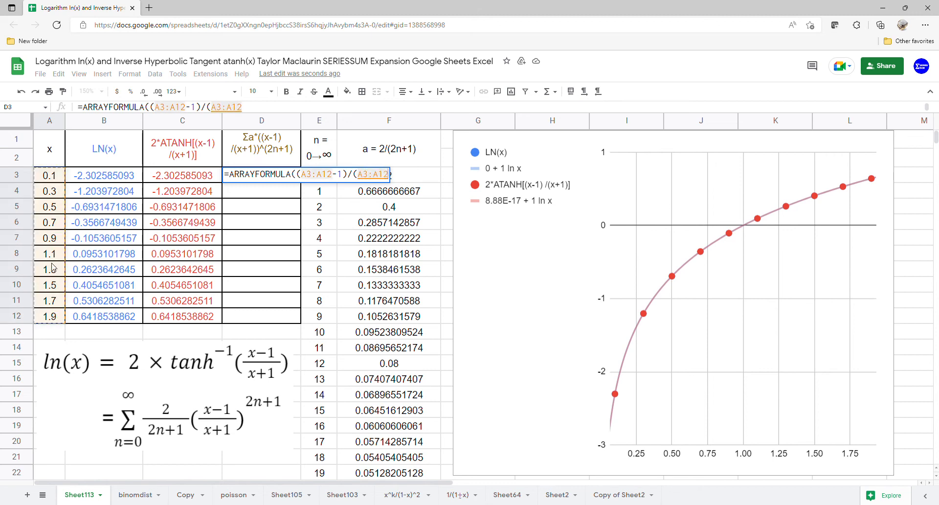
type("+1),")
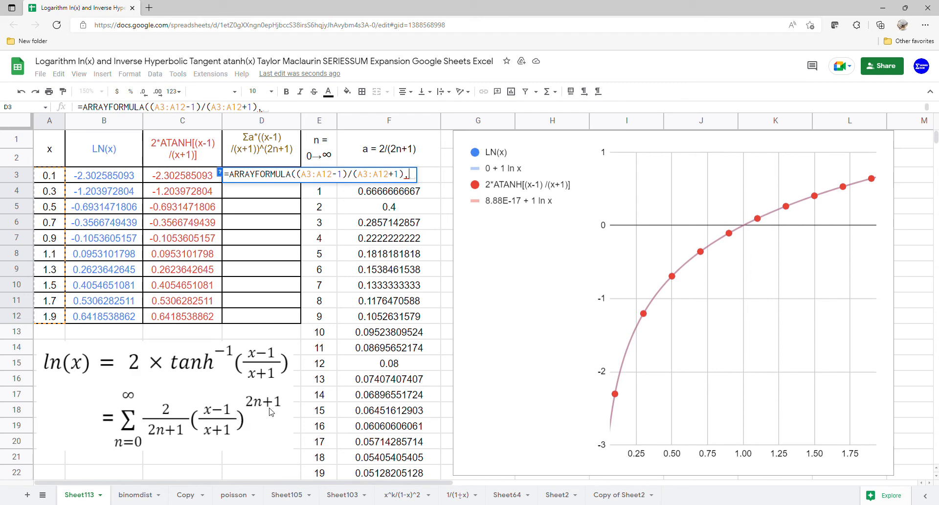
type("1,2.")
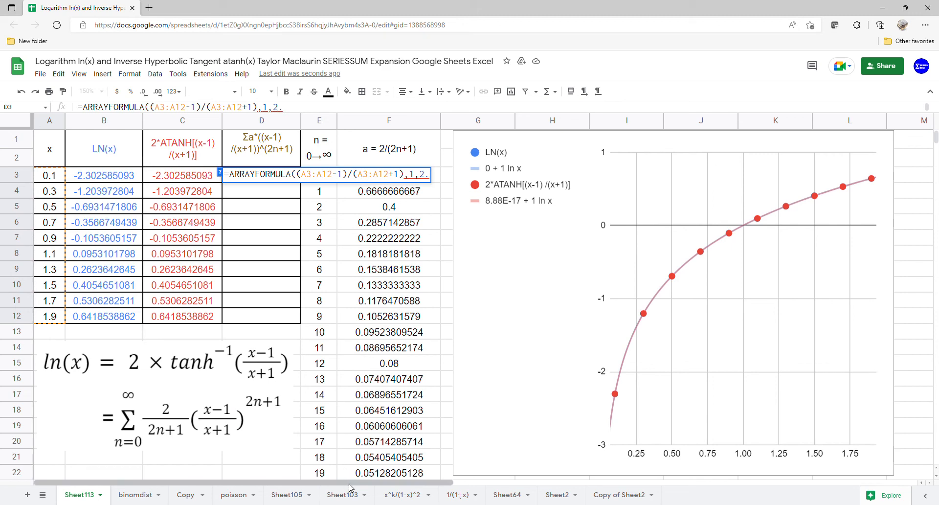
left_click_drag(421, 475, 418, 175)
left_click(231, 175)
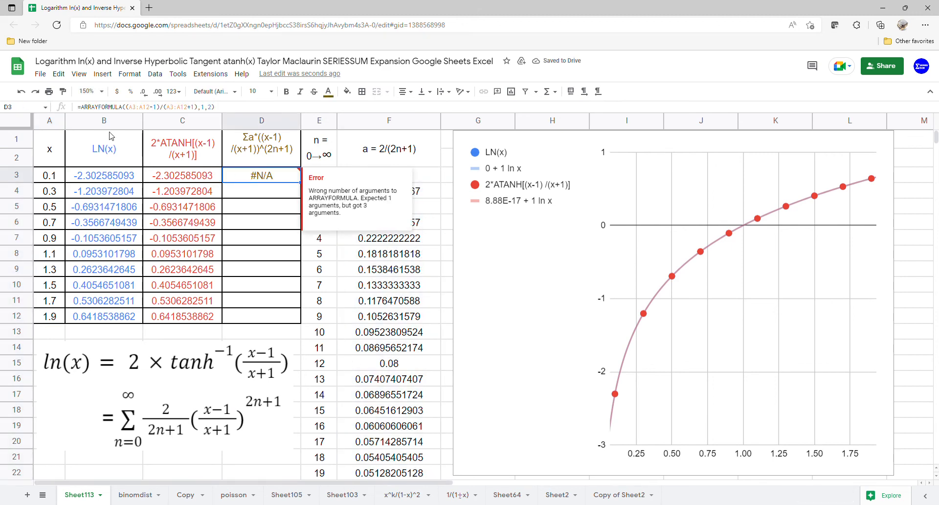
Change the D3 formula to =ARRAYFORMULA(SERIESSUM((A3:A12-1)/(A3:A12+1),1,2,F3:F22))
double_click(248, 181)
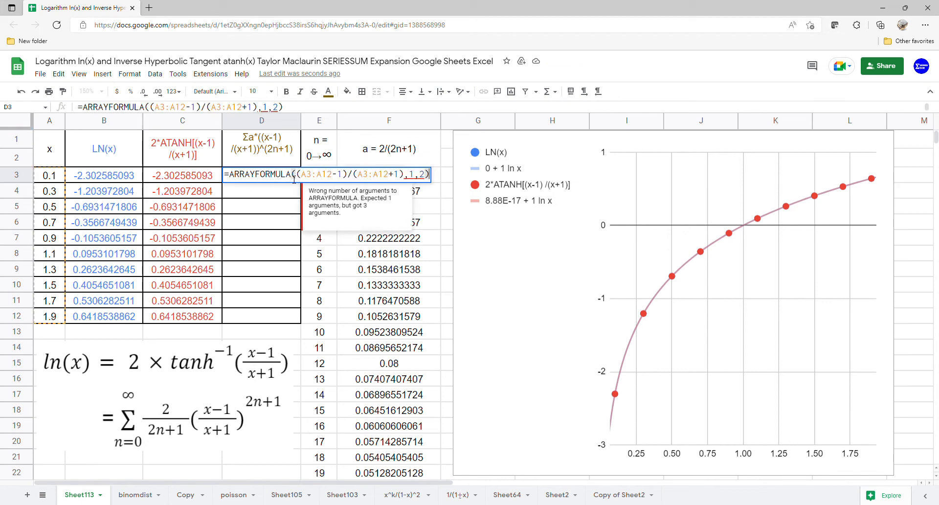
type("(ser")
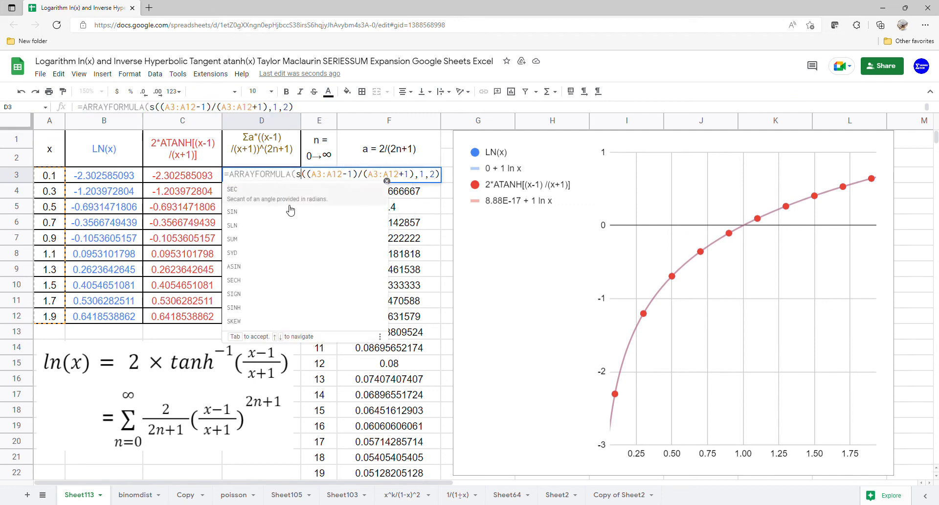
key("Tab")
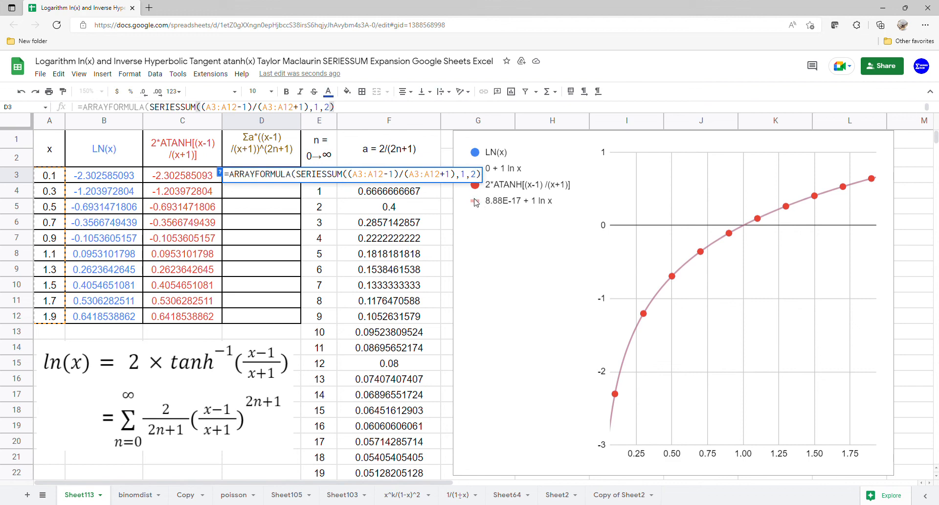
type(",")
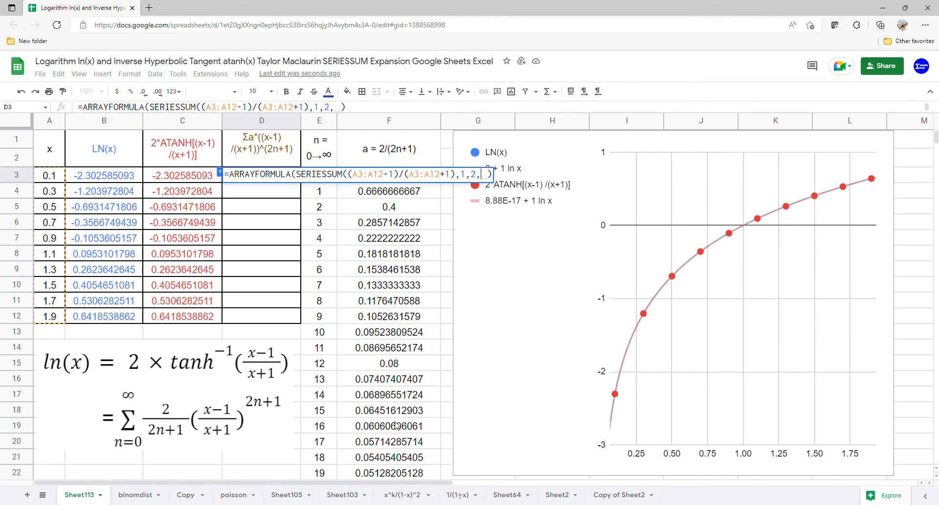
left_click_drag(402, 475, 425, 184)
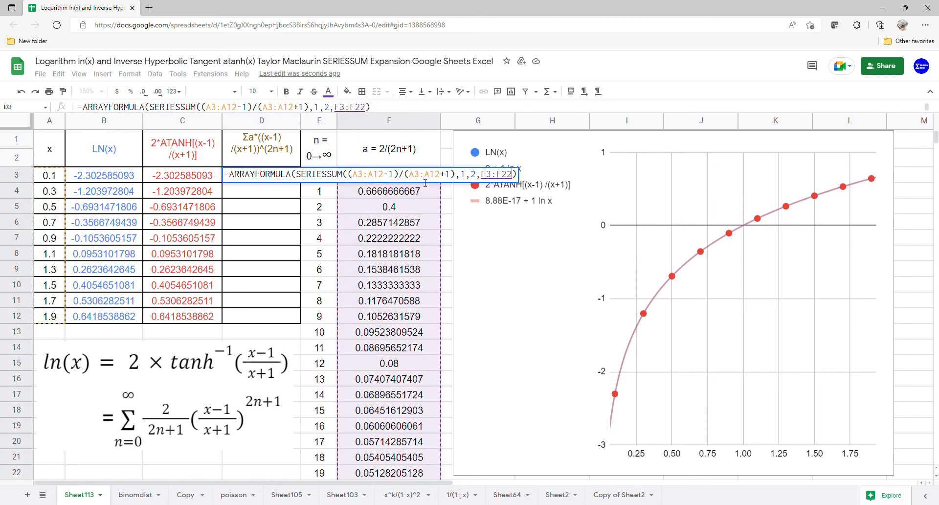
key("Return")
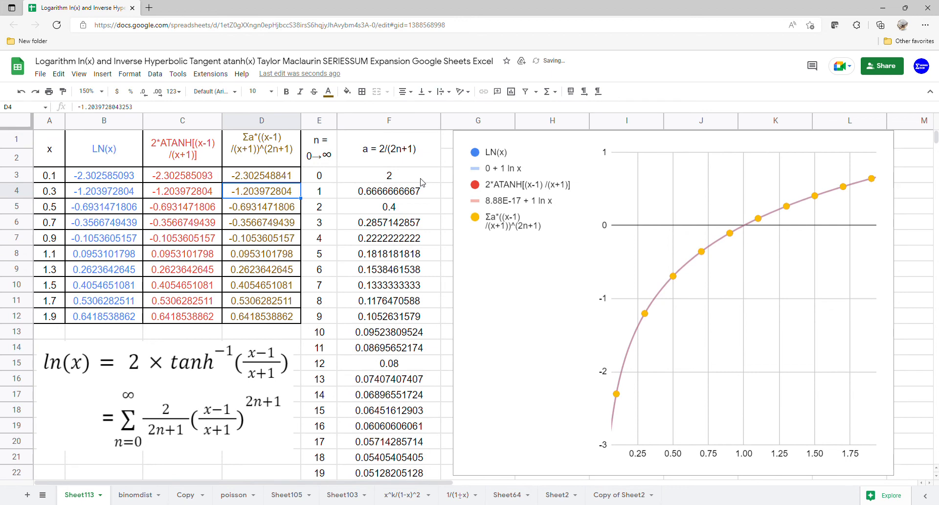
Apply a logarithmic trendline to all series of the scatter chart, including the new series expansion series
left_click_drag(87, 175, 244, 317)
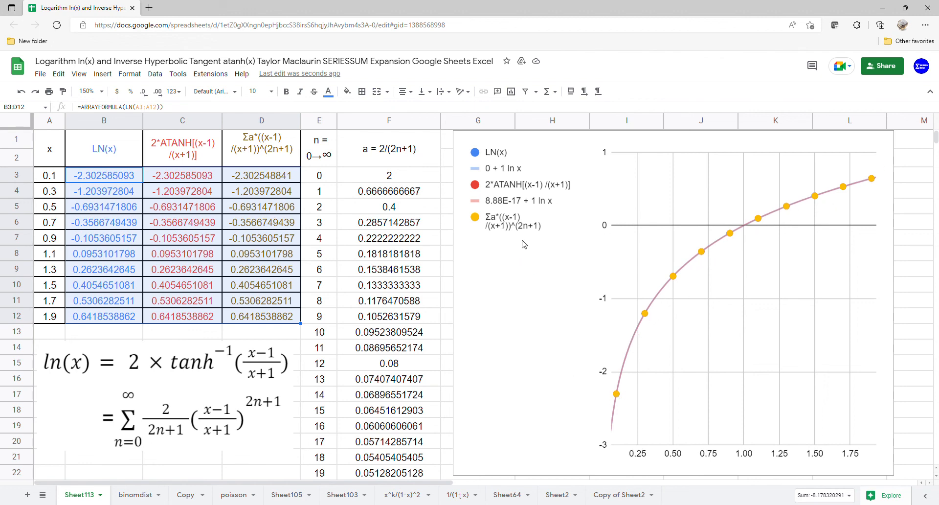
double_click(876, 154)
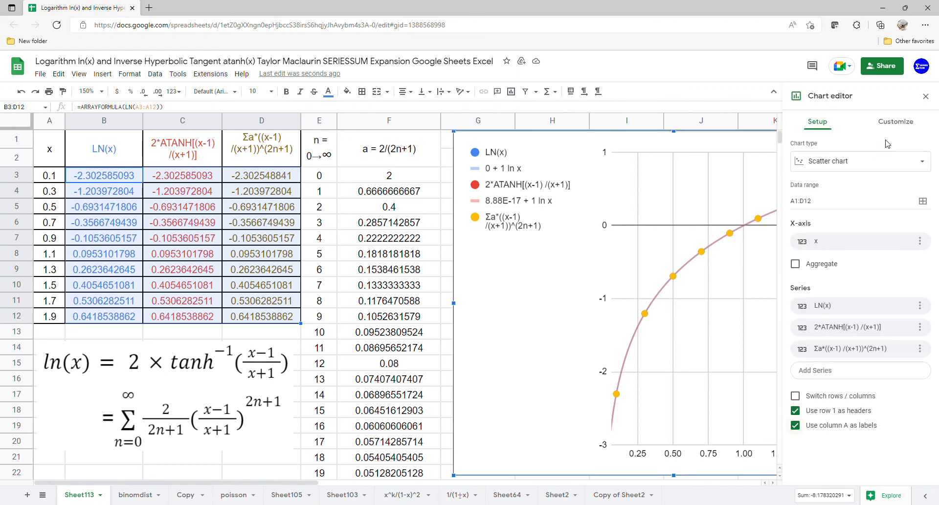
left_click(904, 131)
left_click(837, 208)
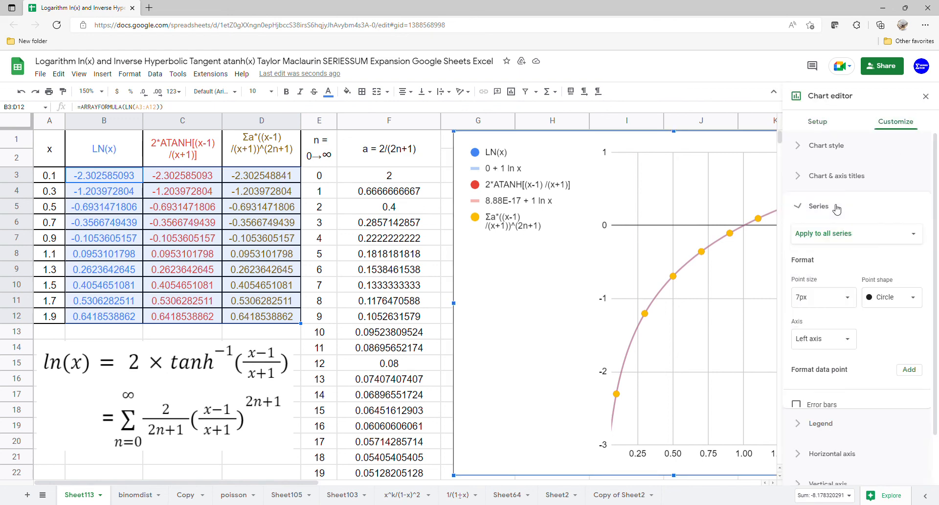
left_click(796, 434)
scroll(845, 409, "down", 3)
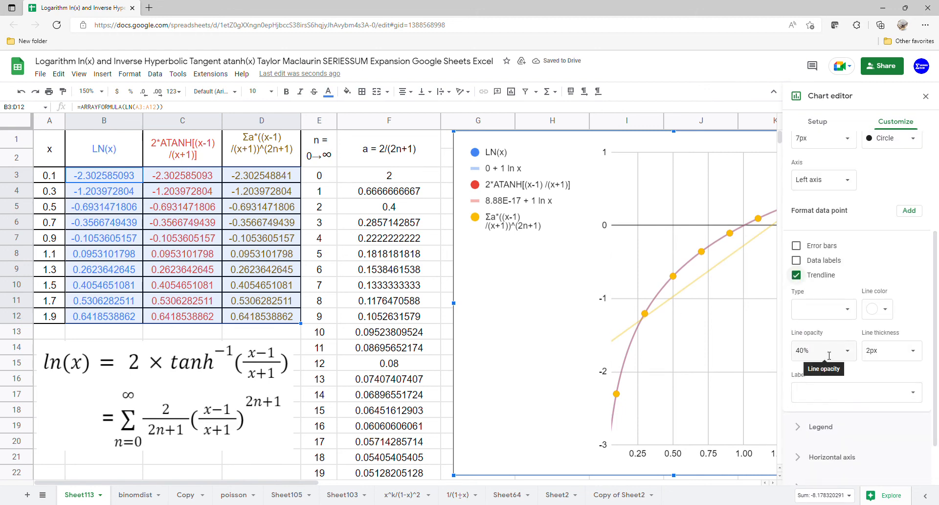
left_click(836, 313)
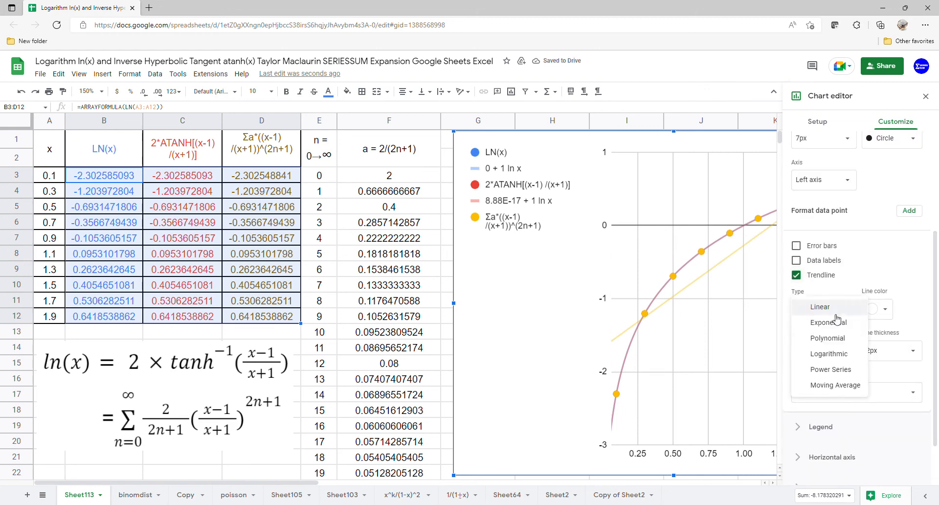
left_click(829, 356)
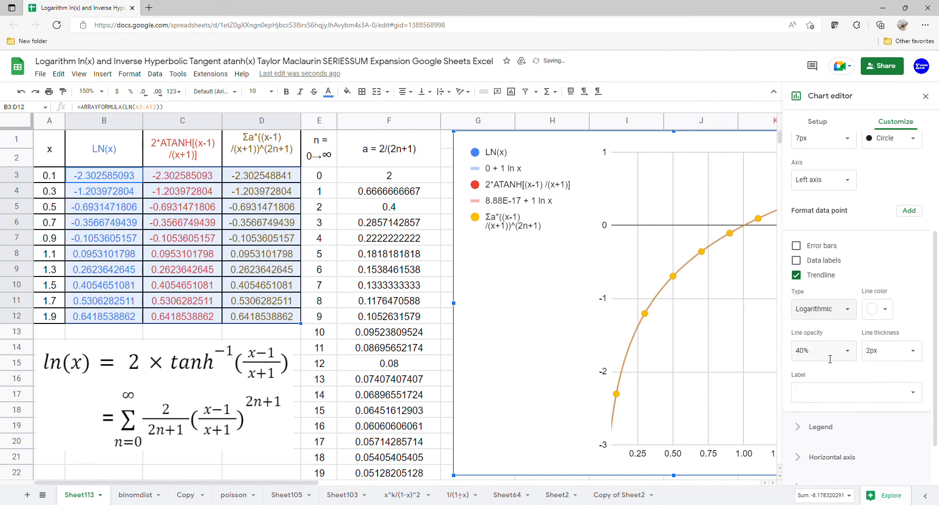
Label the trendlines with their equations, close the chart editor and select the three result columns B1:D12
left_click(878, 394)
left_click(839, 429)
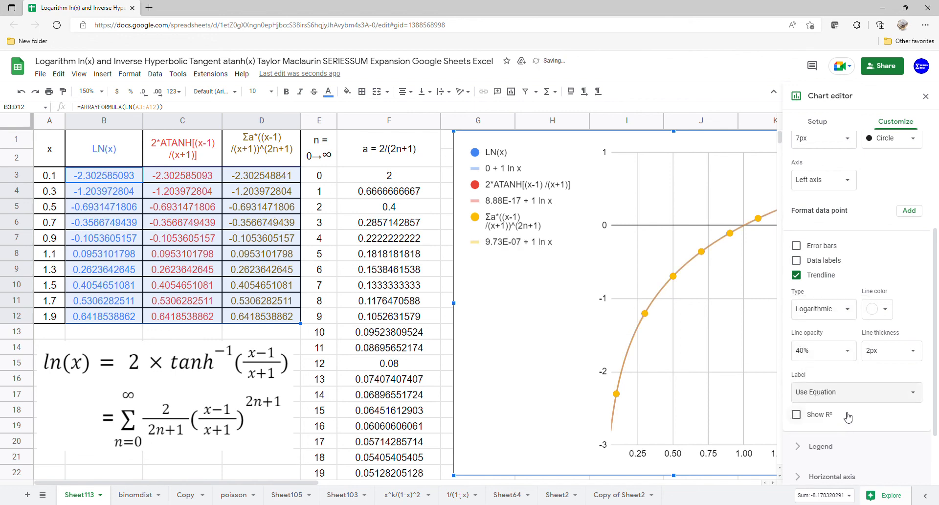
left_click(925, 96)
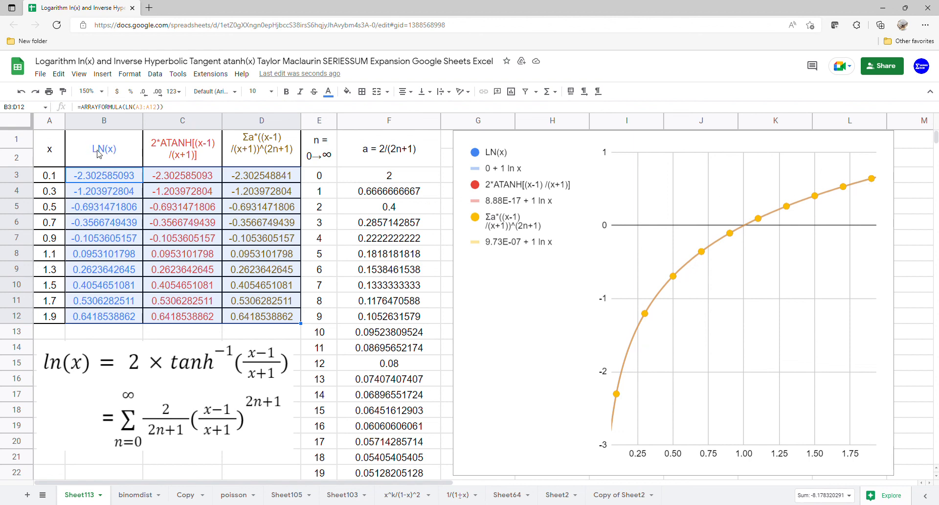
left_click_drag(100, 152, 251, 319)
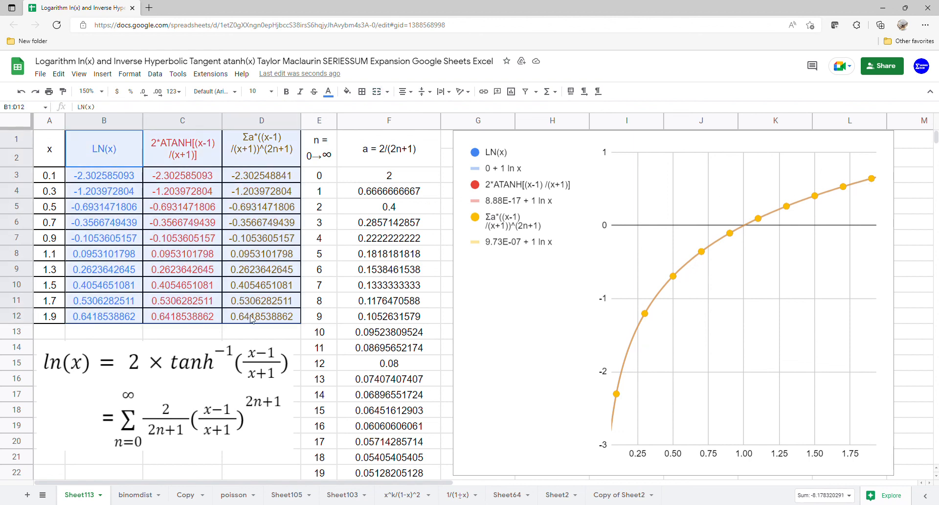